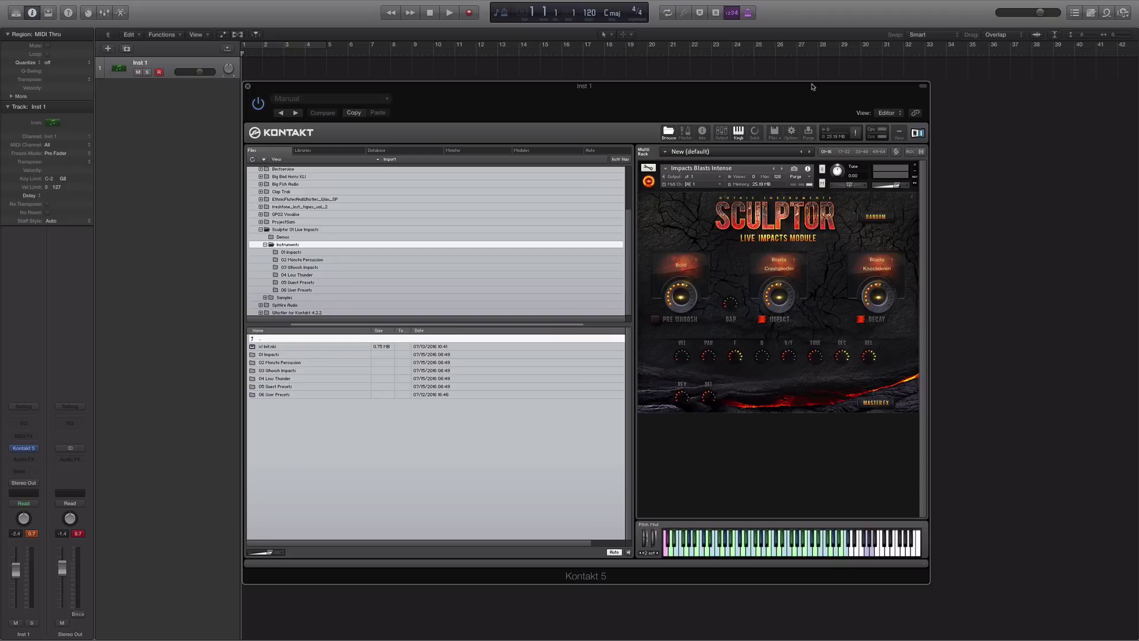
Play Impacts Blasts Intense several times for variations, then load Whoosh Blasts Intense from 03 Whoosh Impacts.
{"action": "left_click", "coordinate": [725, 544]}
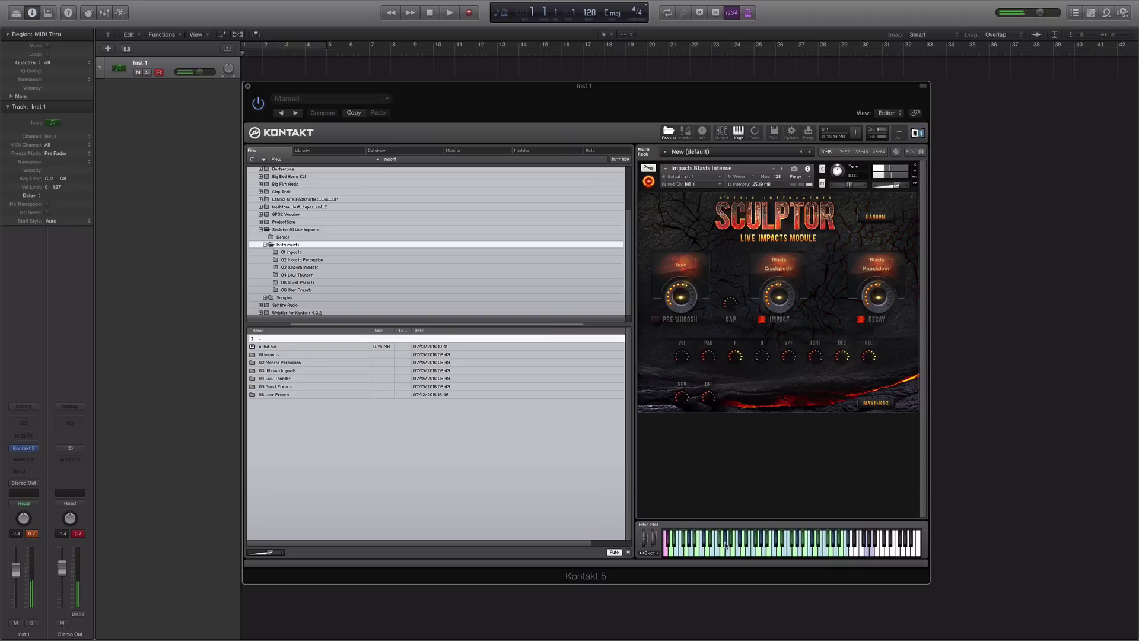
{"action": "left_click", "coordinate": [724, 544]}
{"action": "left_click", "coordinate": [725, 545]}
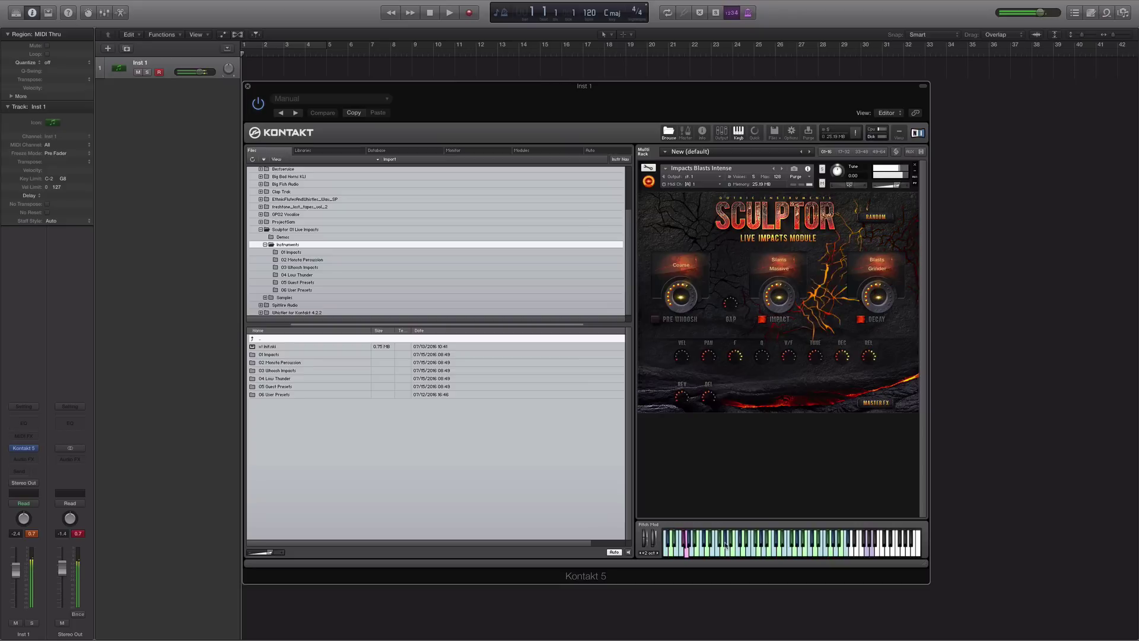
{"action": "left_click", "coordinate": [725, 544]}
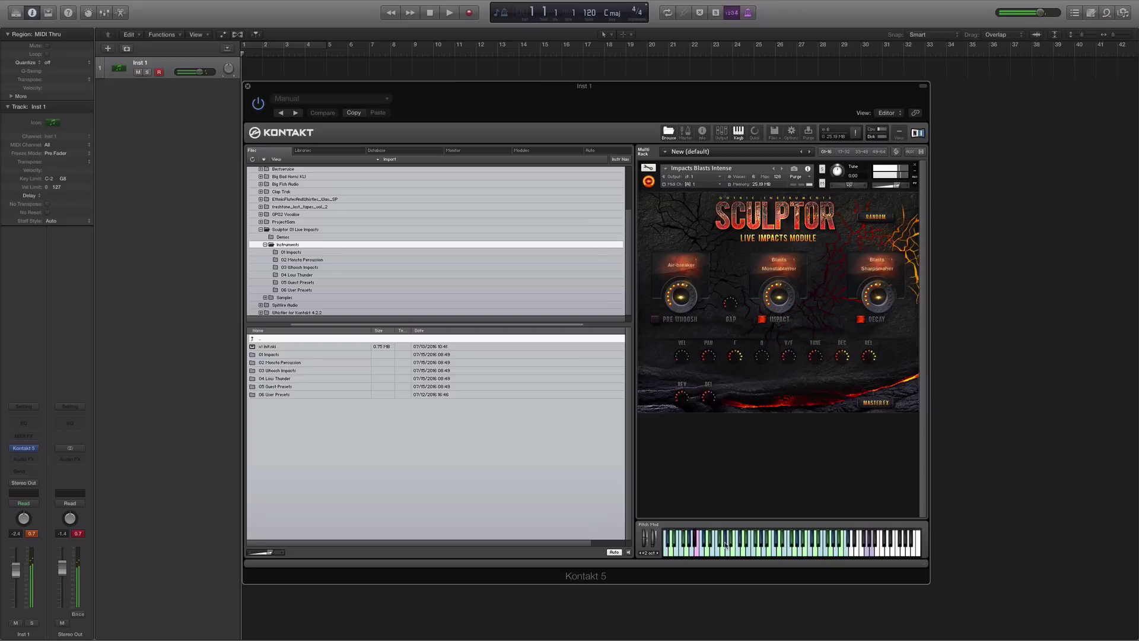
{"action": "left_click", "coordinate": [725, 544]}
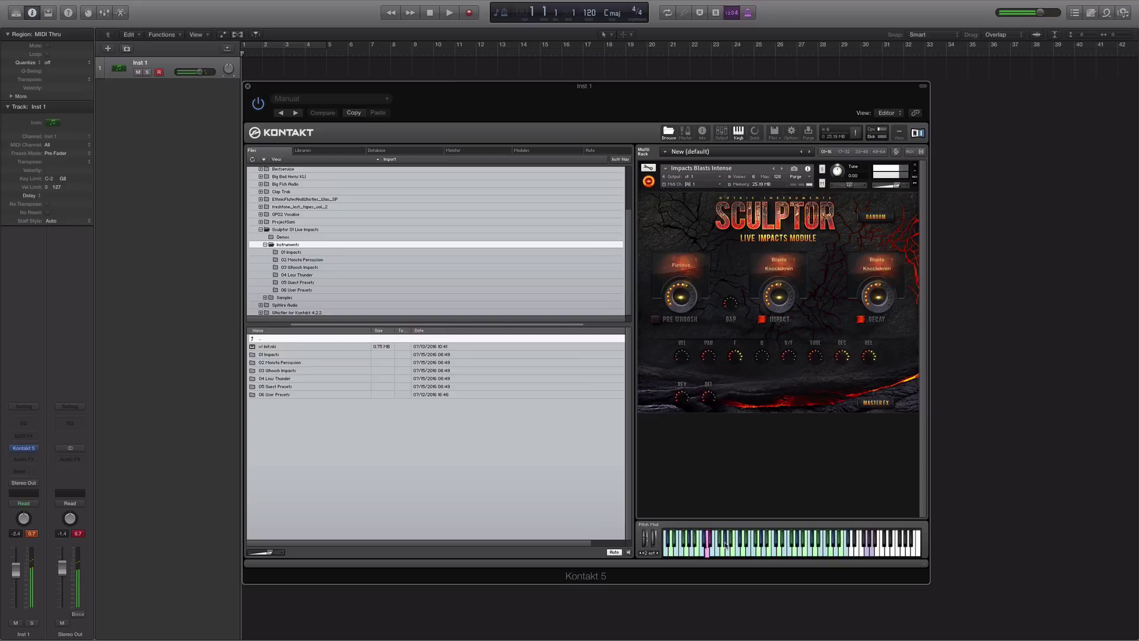
{"action": "left_click", "coordinate": [725, 544]}
{"action": "left_click", "coordinate": [725, 545]}
{"action": "left_click", "coordinate": [300, 267]}
{"action": "double_click", "coordinate": [297, 347]}
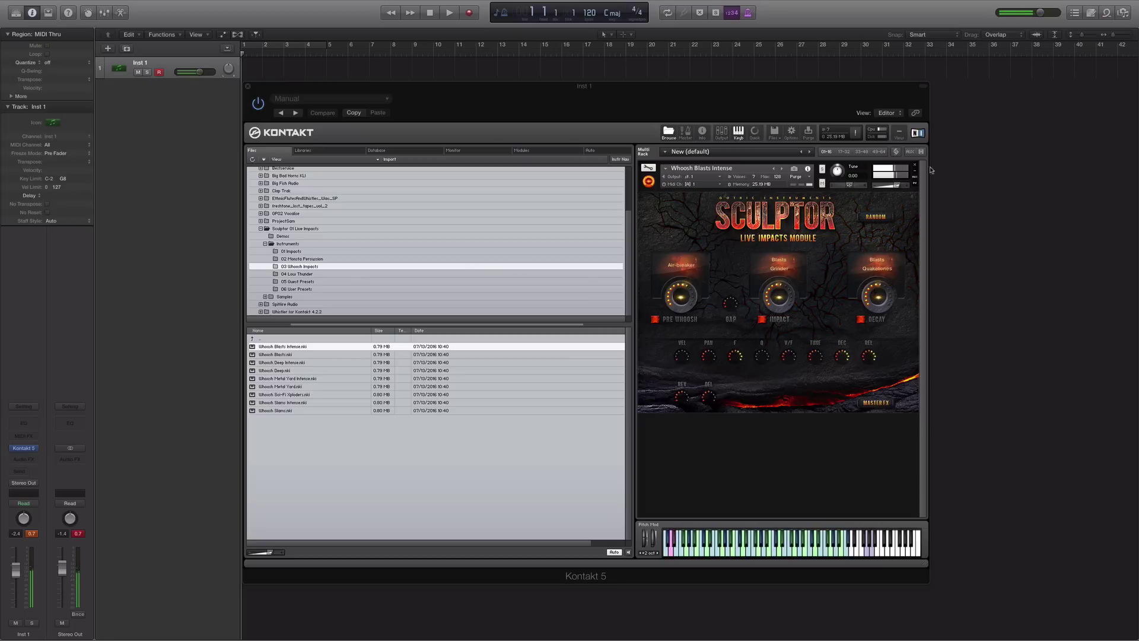
Load the Low Thunder Blasts preset from the 04 Low Thunder folder.
{"action": "left_click", "coordinate": [297, 274]}
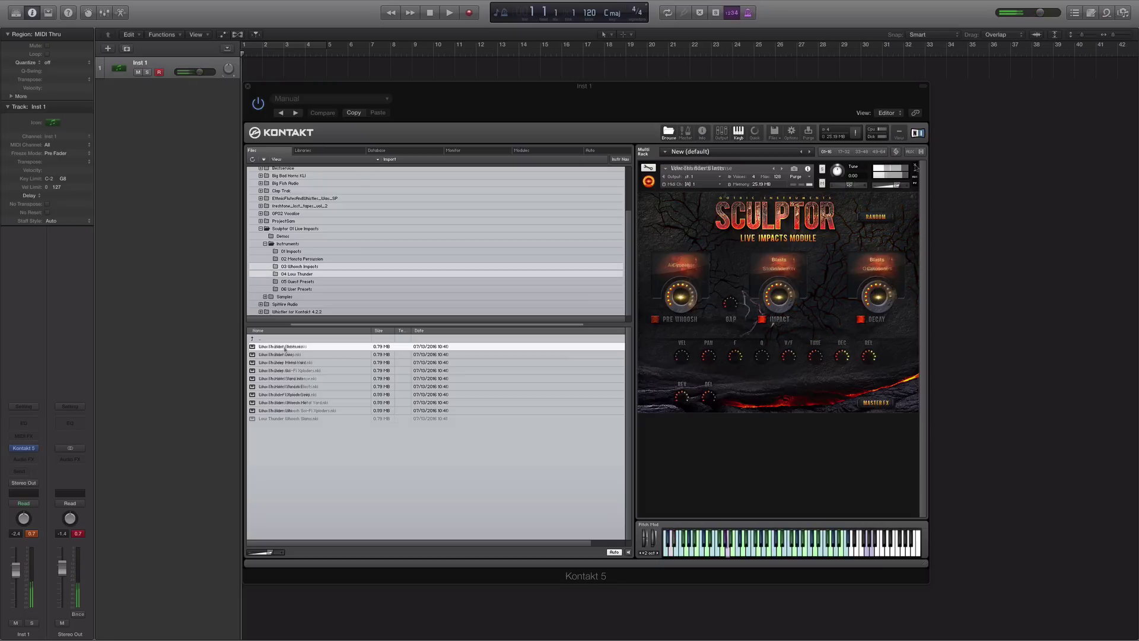
{"action": "double_click", "coordinate": [284, 346]}
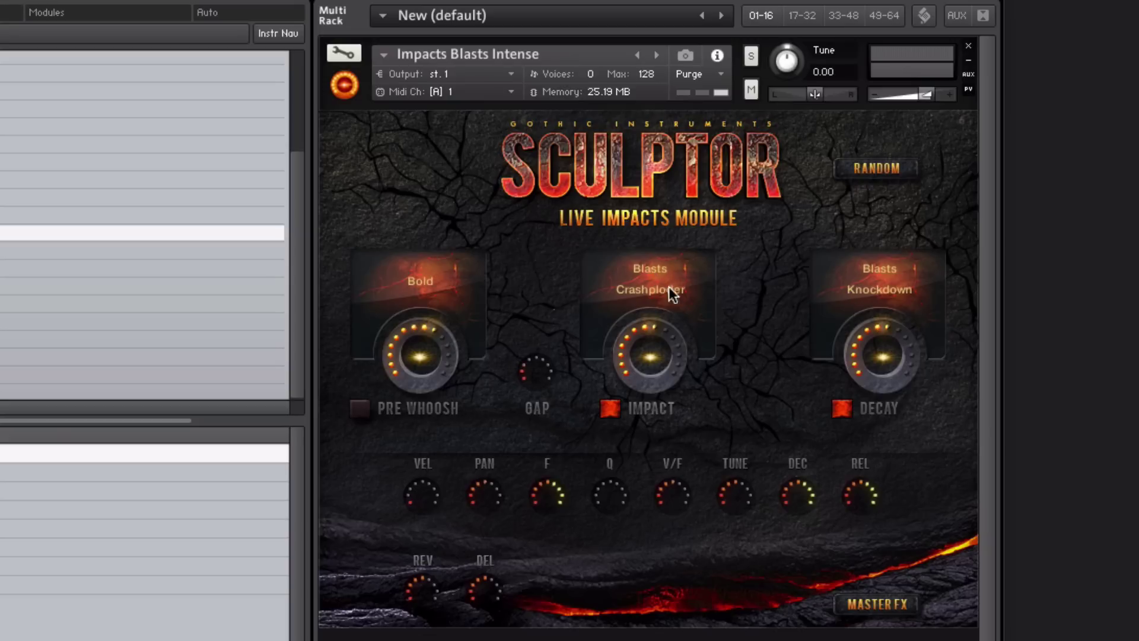
{"action": "left_click", "coordinate": [657, 266]}
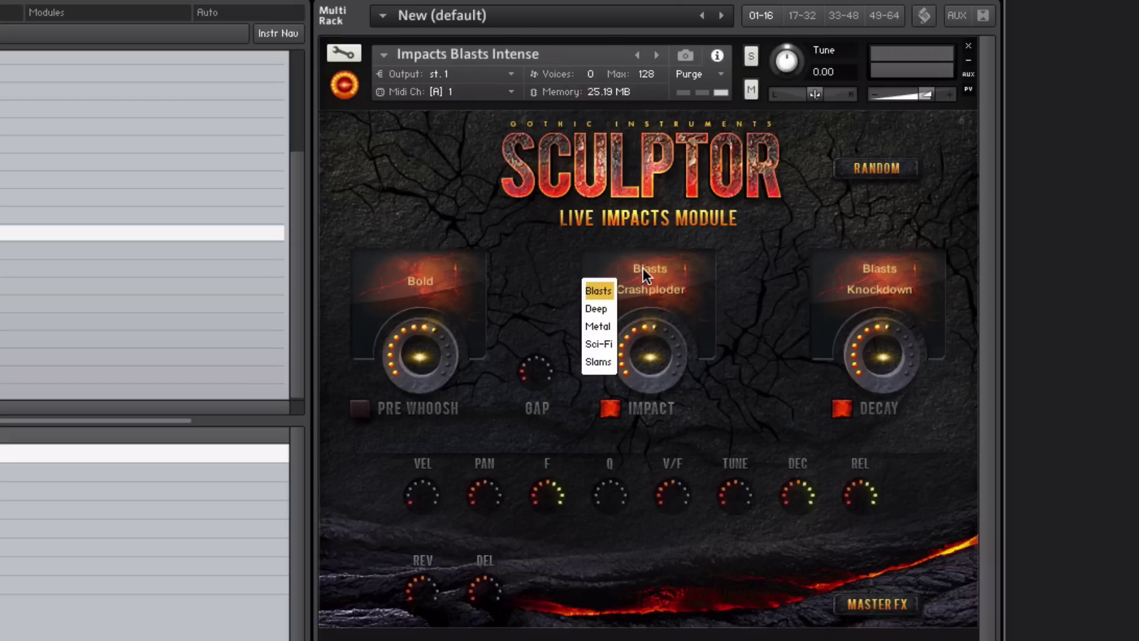
{"action": "left_click", "coordinate": [660, 297]}
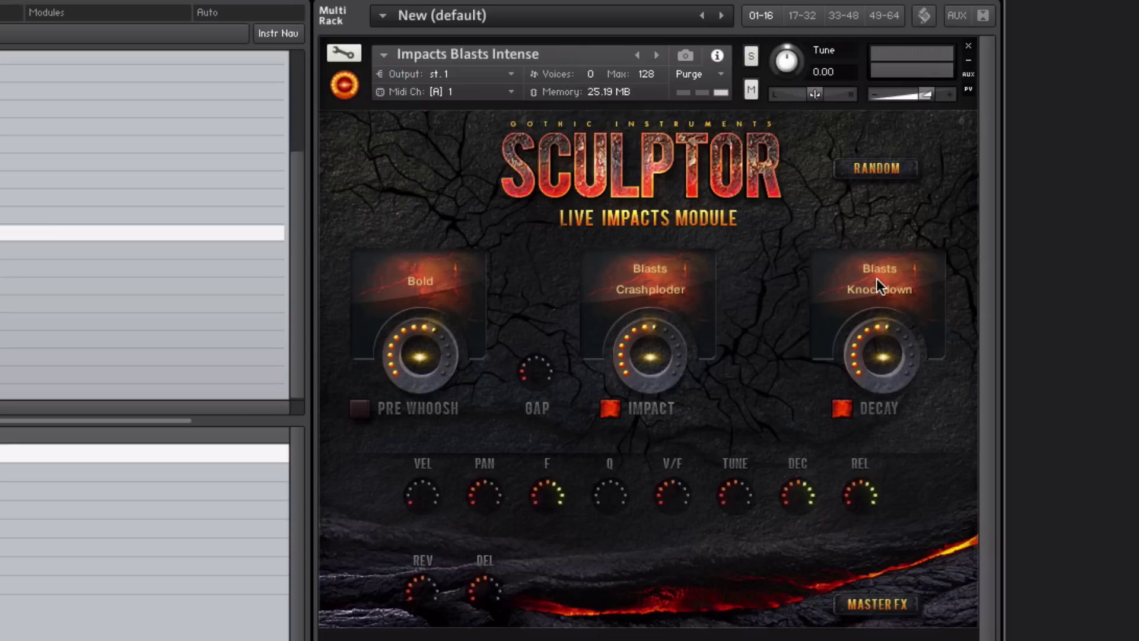
{"action": "left_click", "coordinate": [415, 279]}
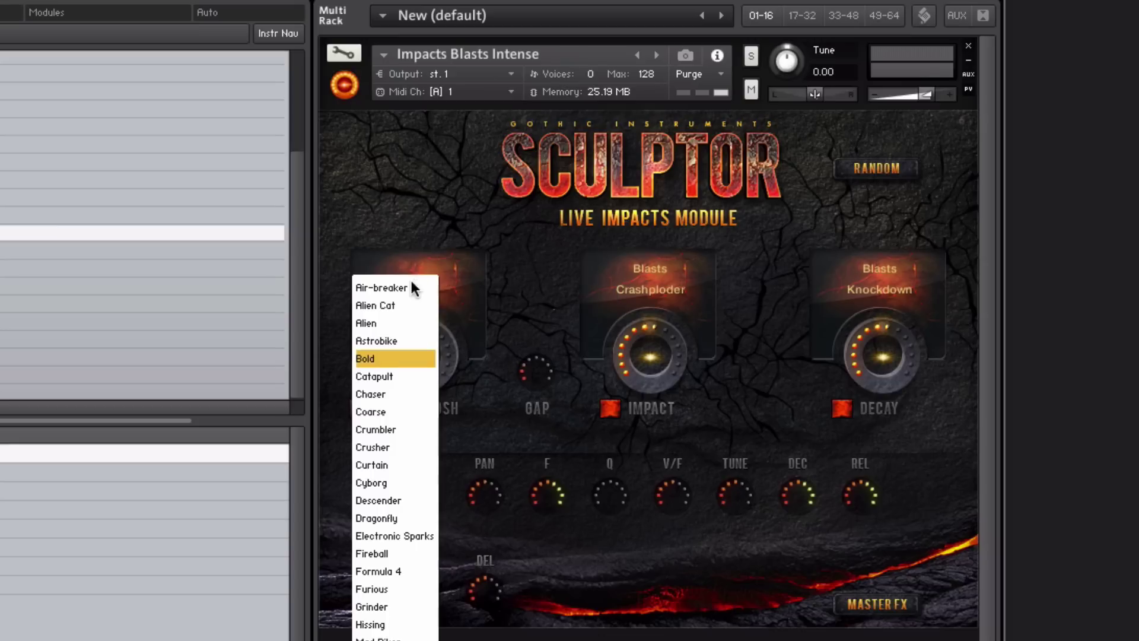
{"action": "left_click", "coordinate": [534, 223]}
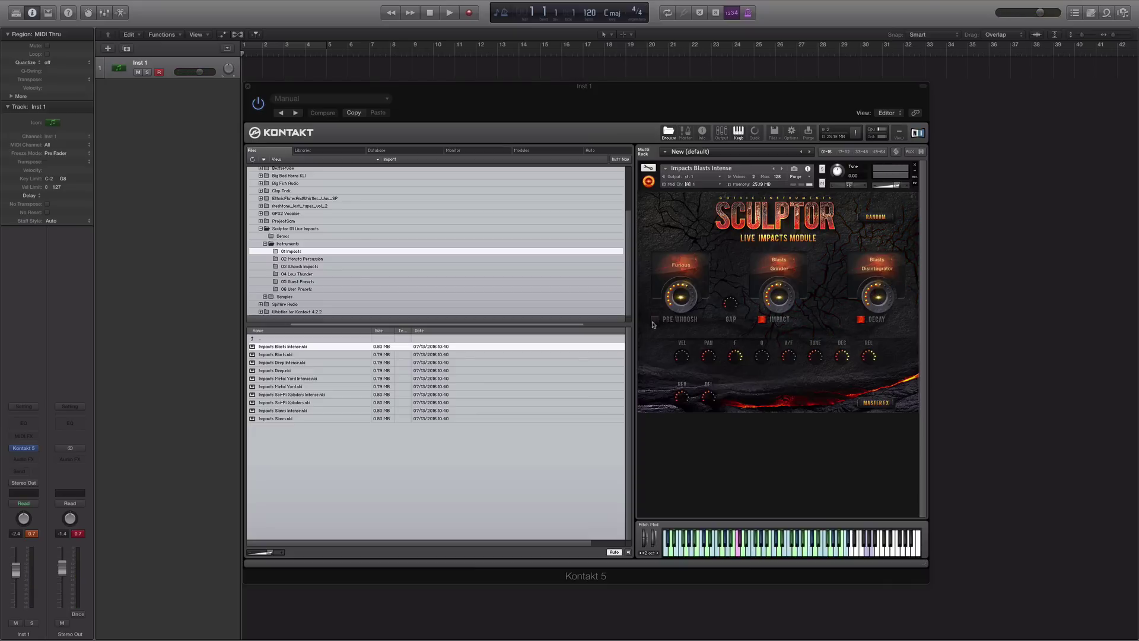
Turn the Pre Whoosh layer on so its toggle lights red.
{"action": "left_click", "coordinate": [655, 320]}
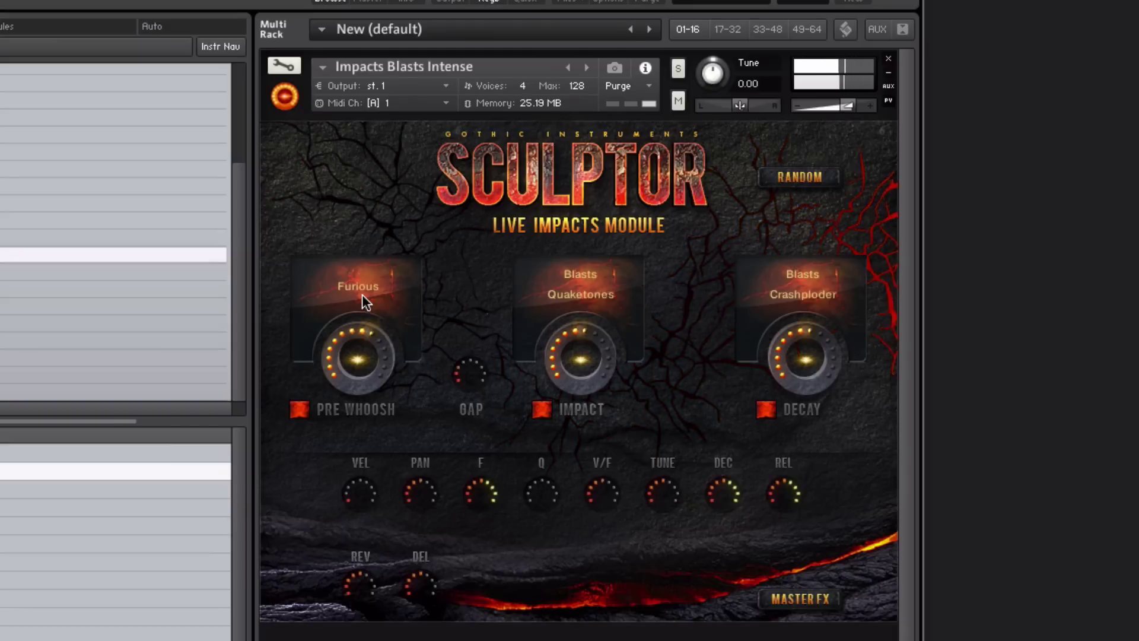
Try Bold, then Cyborg, as the Pre Whoosh sound and lower the Gap amount.
{"action": "left_click", "coordinate": [360, 286]}
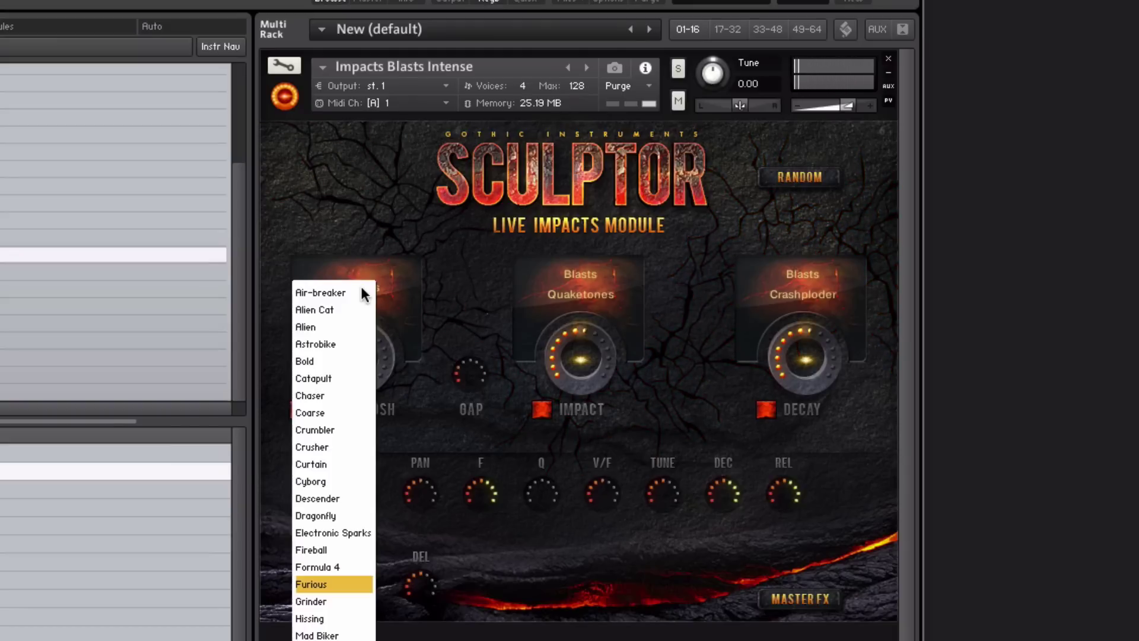
{"action": "left_click", "coordinate": [328, 362]}
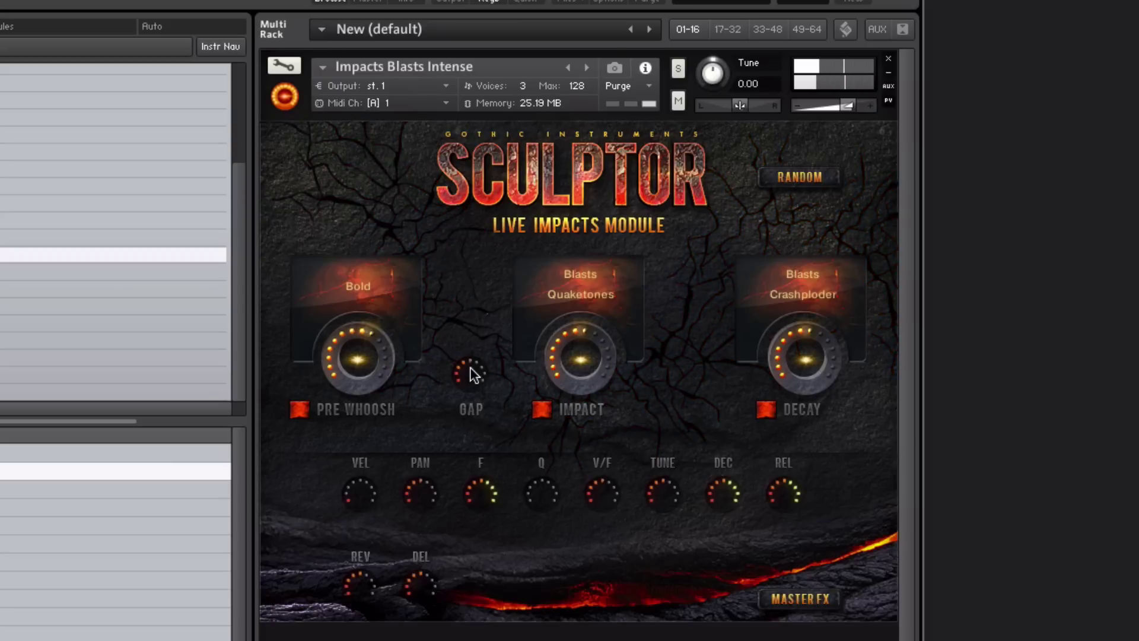
{"action": "left_click", "coordinate": [357, 290]}
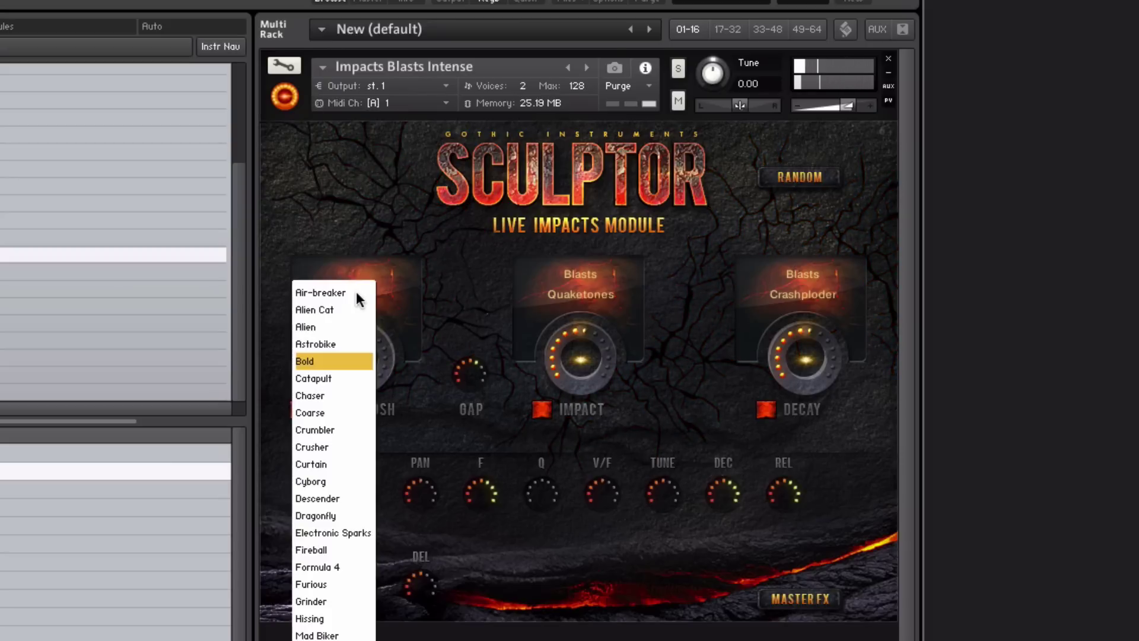
{"action": "left_click", "coordinate": [330, 482]}
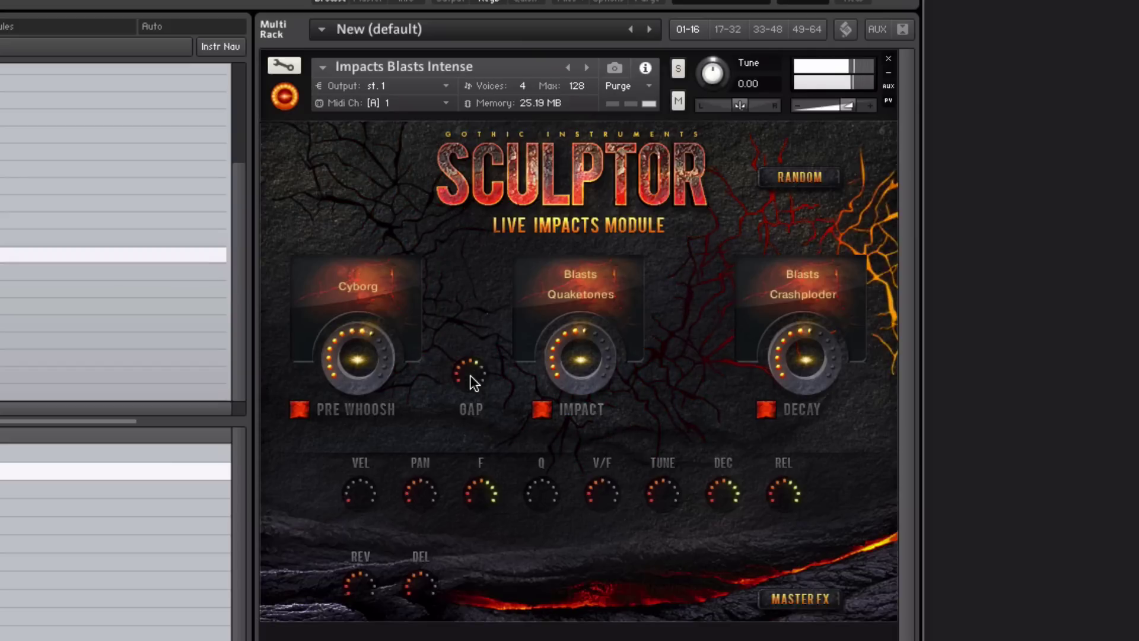
{"action": "left_click_drag", "start_coordinate": [473, 378], "coordinate": [474, 428]}
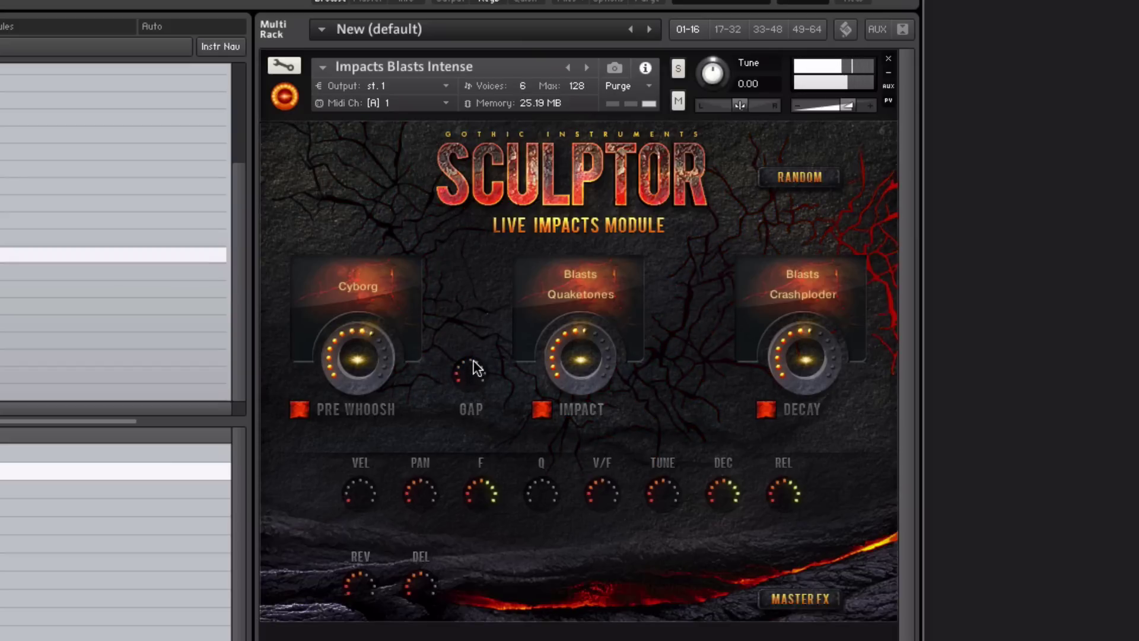
Audition Formula 4, then settle on Megaracket for the Pre Whoosh sound.
{"action": "left_click", "coordinate": [356, 288]}
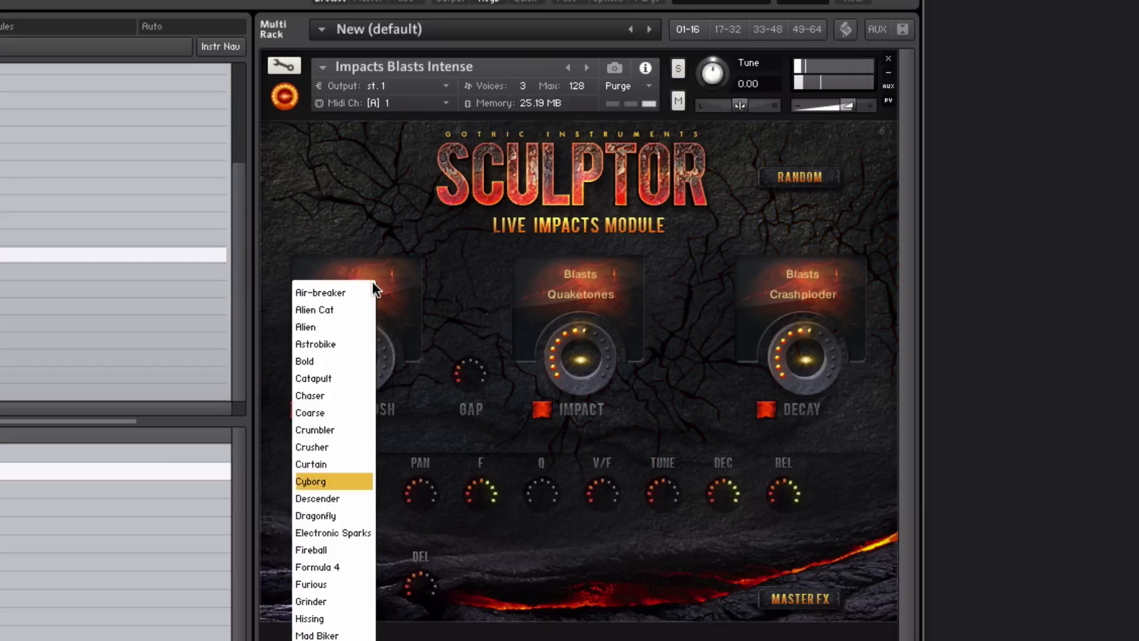
{"action": "left_click", "coordinate": [357, 565]}
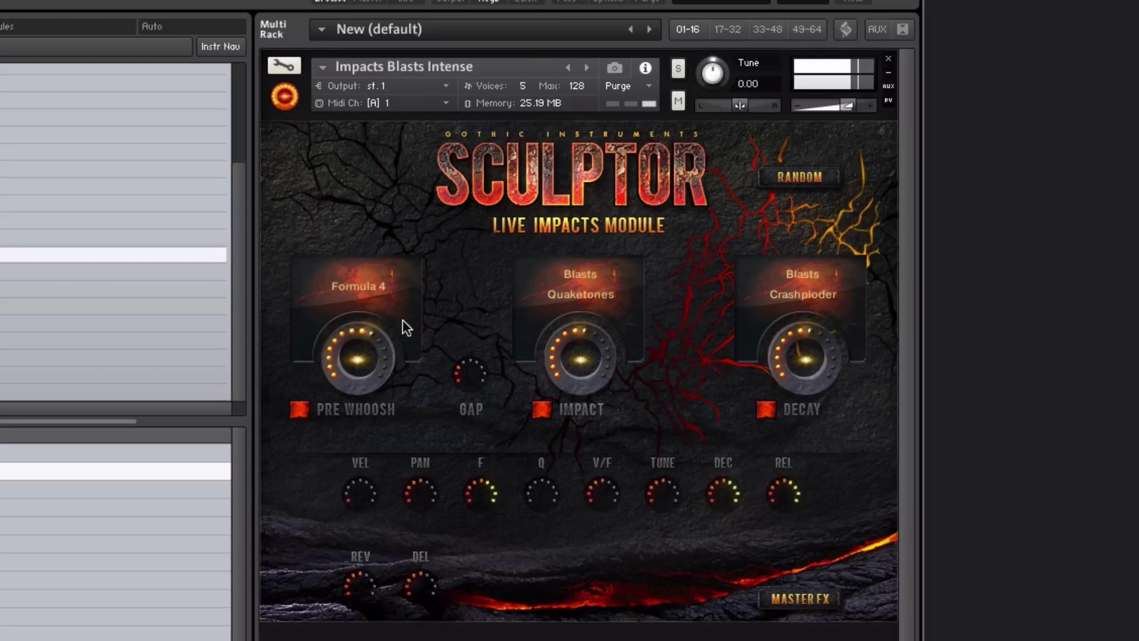
{"action": "left_click", "coordinate": [370, 286]}
{"action": "left_click", "coordinate": [355, 622]}
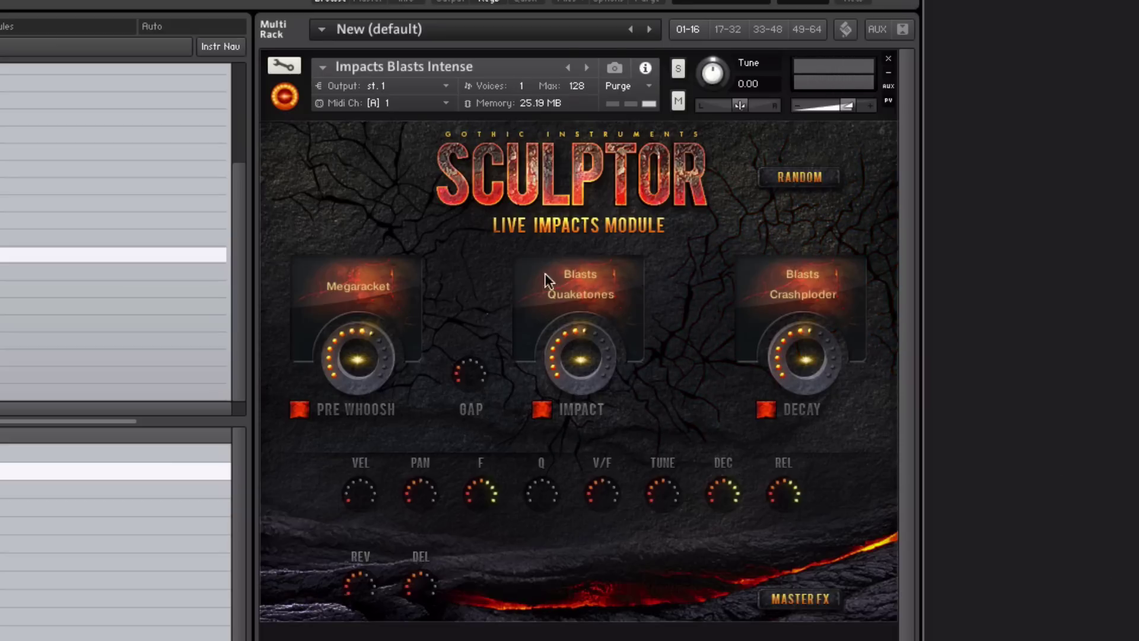
Switch the Impact layer to Deep Darkdrum and turn down the Impact and Decay levels.
{"action": "left_click", "coordinate": [583, 280]}
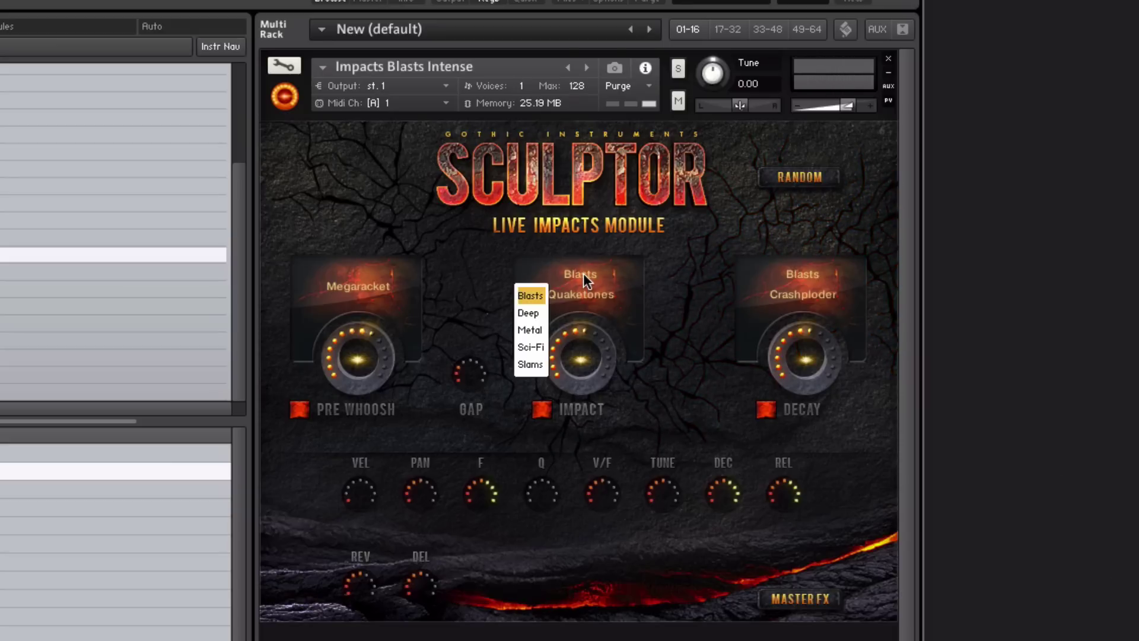
{"action": "left_click", "coordinate": [532, 313]}
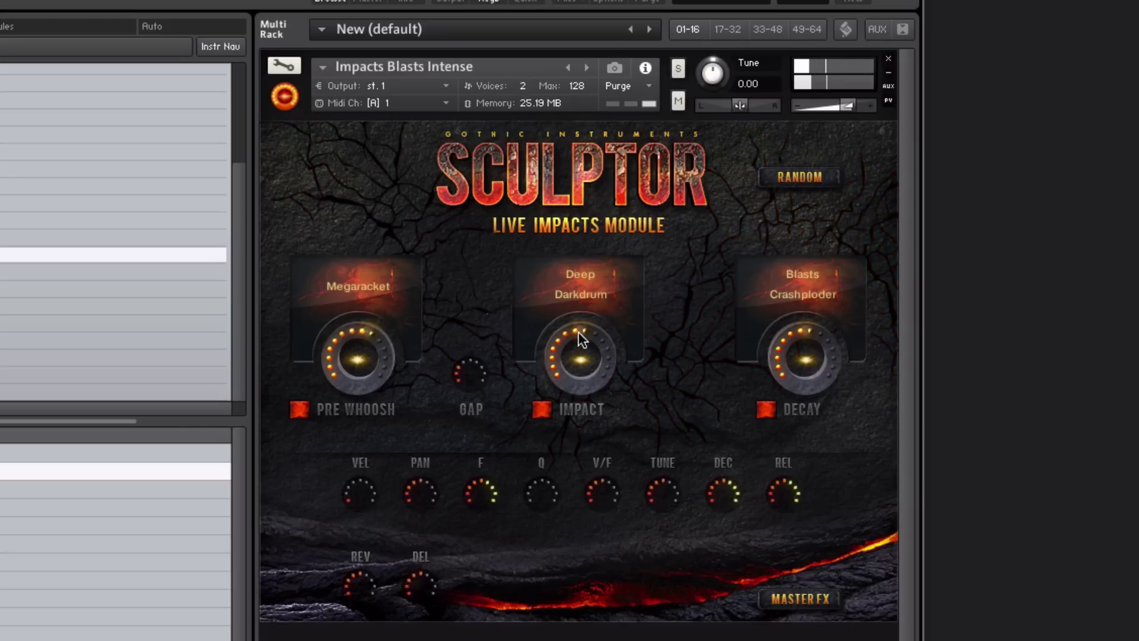
{"action": "left_click_drag", "start_coordinate": [554, 369], "coordinate": [562, 292]}
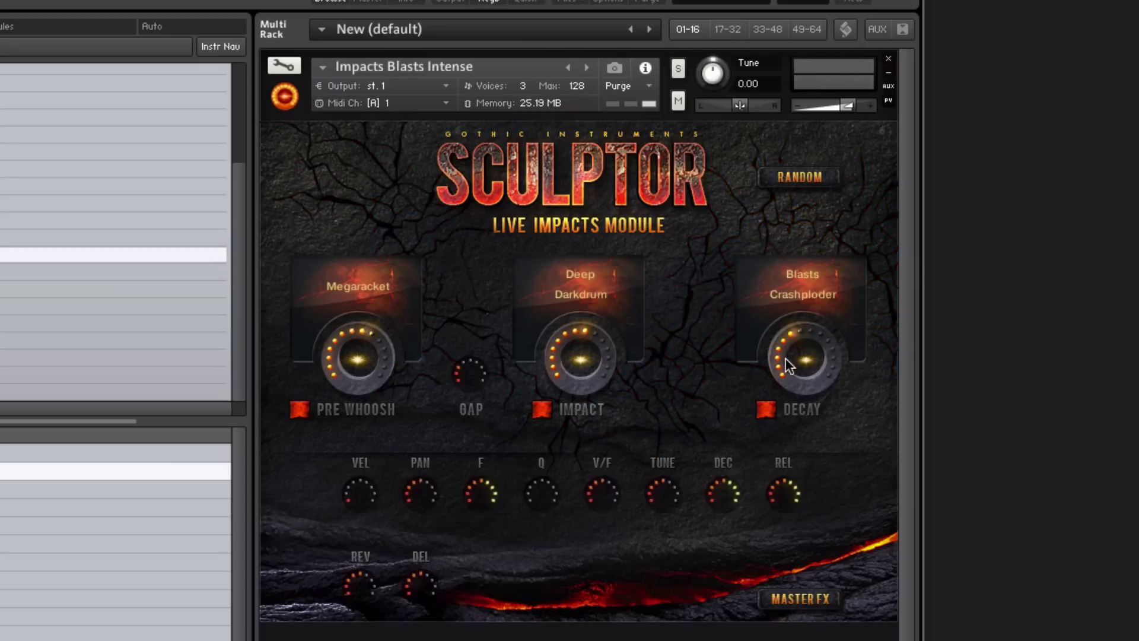
{"action": "left_click_drag", "start_coordinate": [781, 358], "coordinate": [778, 397]}
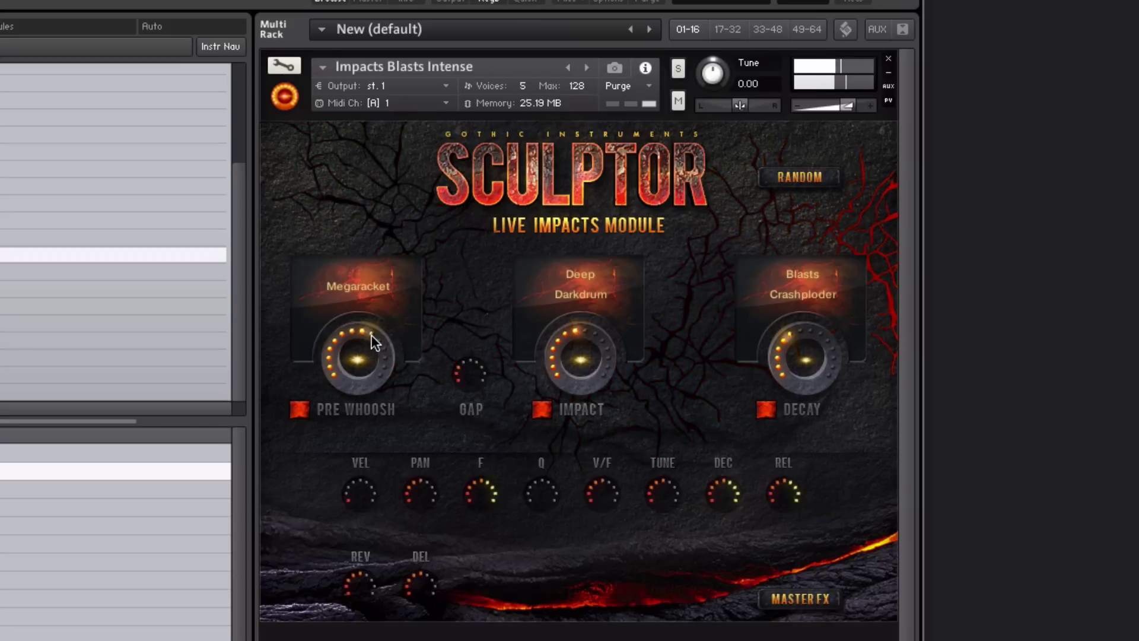
Try New Arrow, then set the Pre Whoosh sound to Rolldown.
{"action": "left_click", "coordinate": [373, 300]}
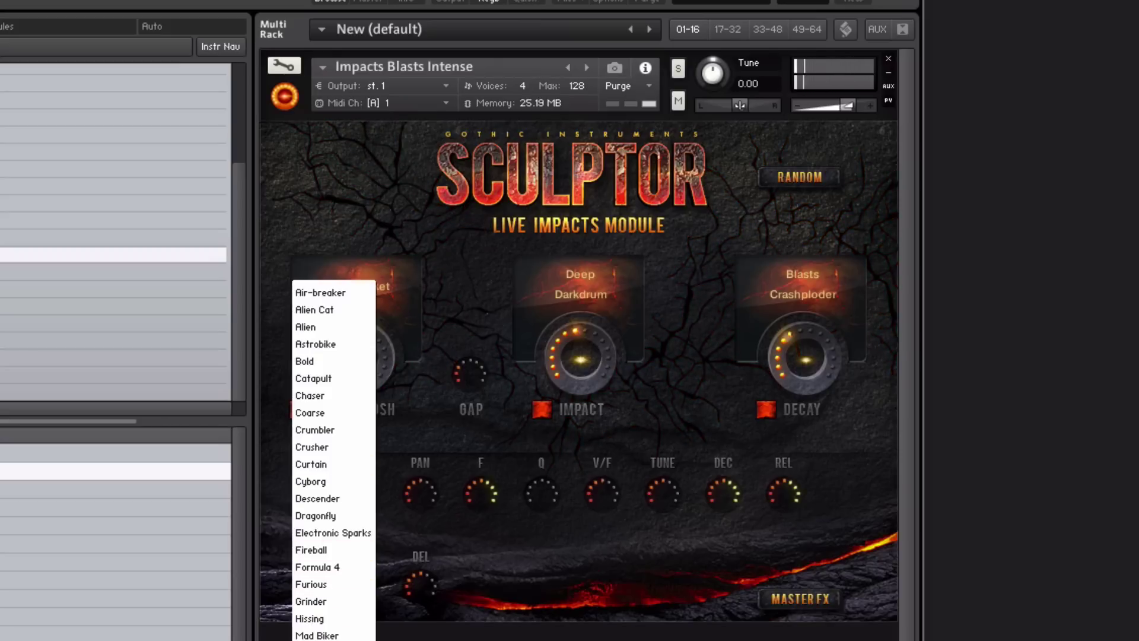
{"action": "left_click", "coordinate": [333, 640]}
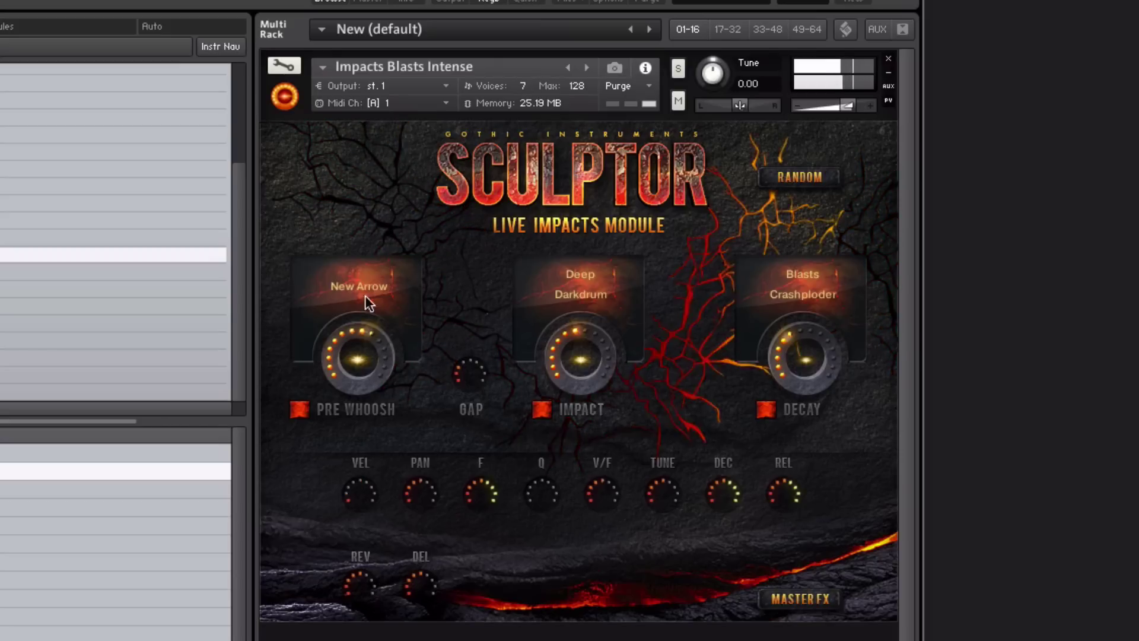
{"action": "left_click", "coordinate": [364, 280]}
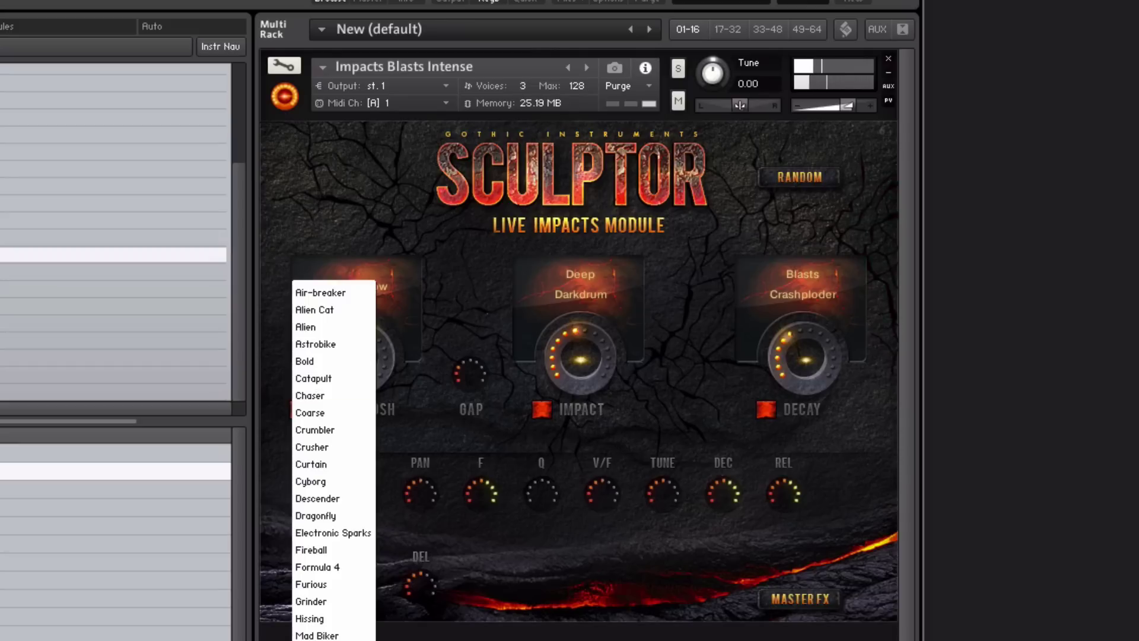
{"action": "left_click", "coordinate": [333, 638]}
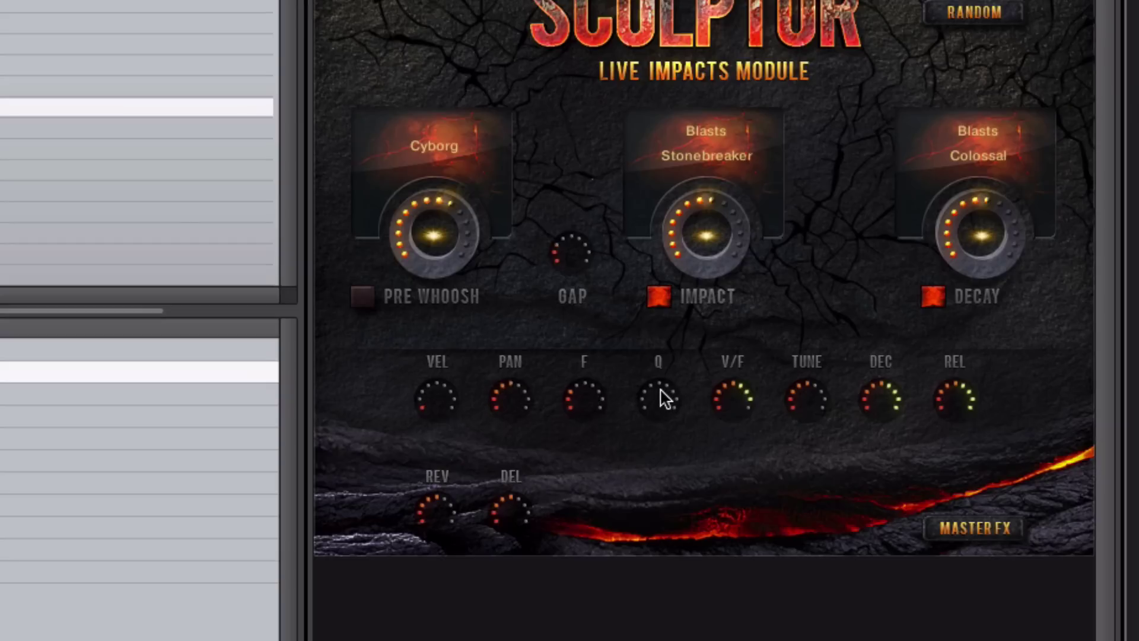
Sweep V/F from minimum to maximum, leave it fully up, and raise the DEC amount.
{"action": "mouse_move", "coordinate": [733, 397]}
{"action": "left_mouse_down"}
{"action": "mouse_move", "coordinate": [728, 364]}
{"action": "mouse_move", "coordinate": [740, 368]}
{"action": "mouse_move", "coordinate": [730, 393]}
{"action": "mouse_move", "coordinate": [744, 394]}
{"action": "left_mouse_up"}
{"action": "left_click", "coordinate": [744, 395], "text": "ctrl"}
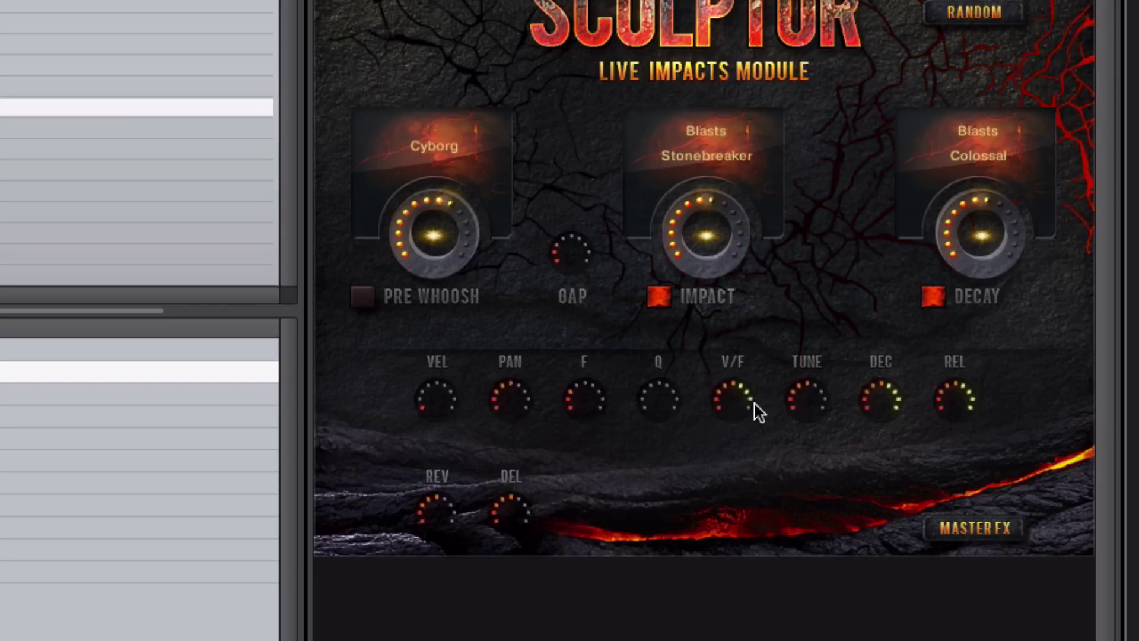
{"action": "left_click_drag", "start_coordinate": [738, 400], "coordinate": [737, 526]}
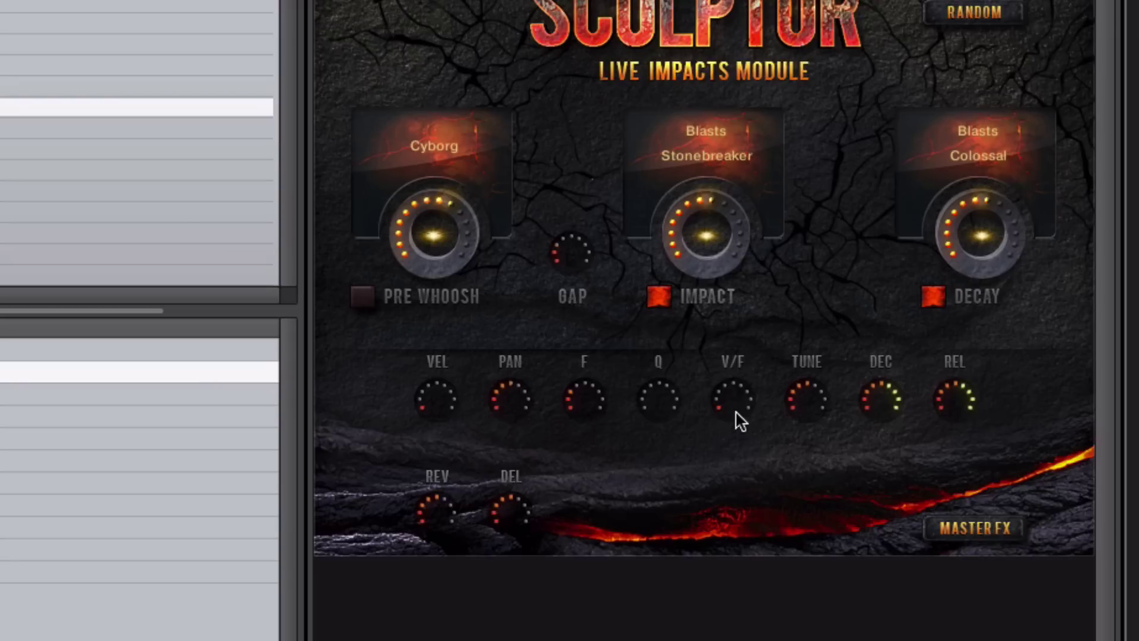
{"action": "left_click_drag", "start_coordinate": [737, 420], "coordinate": [735, 403]}
{"action": "left_click_drag", "start_coordinate": [725, 409], "coordinate": [735, 270]}
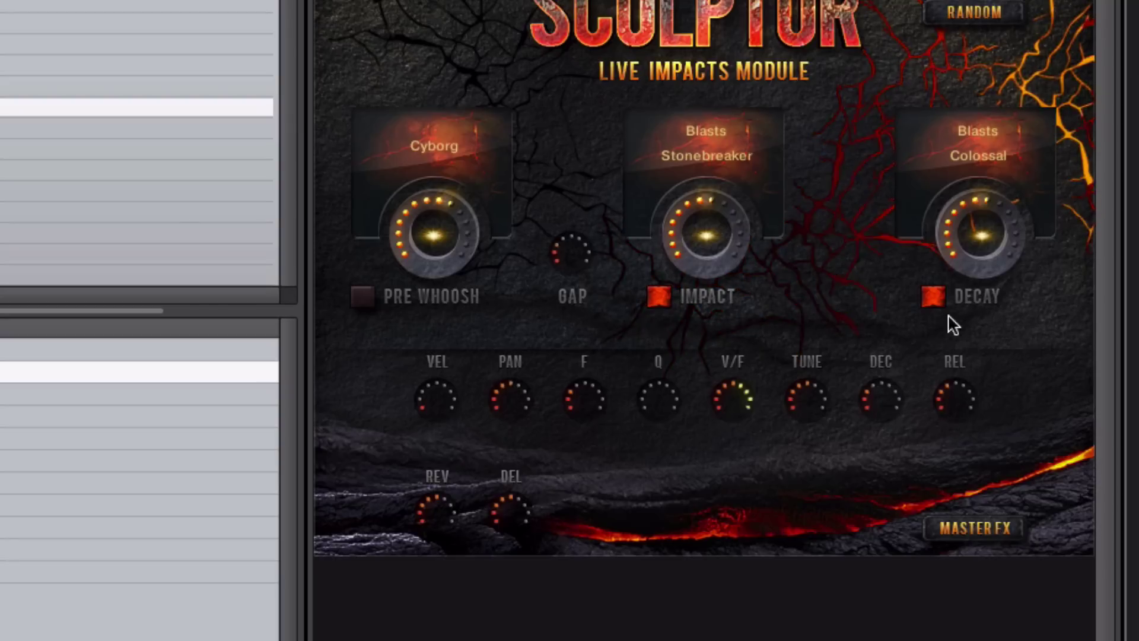
{"action": "left_click_drag", "start_coordinate": [892, 399], "coordinate": [884, 338]}
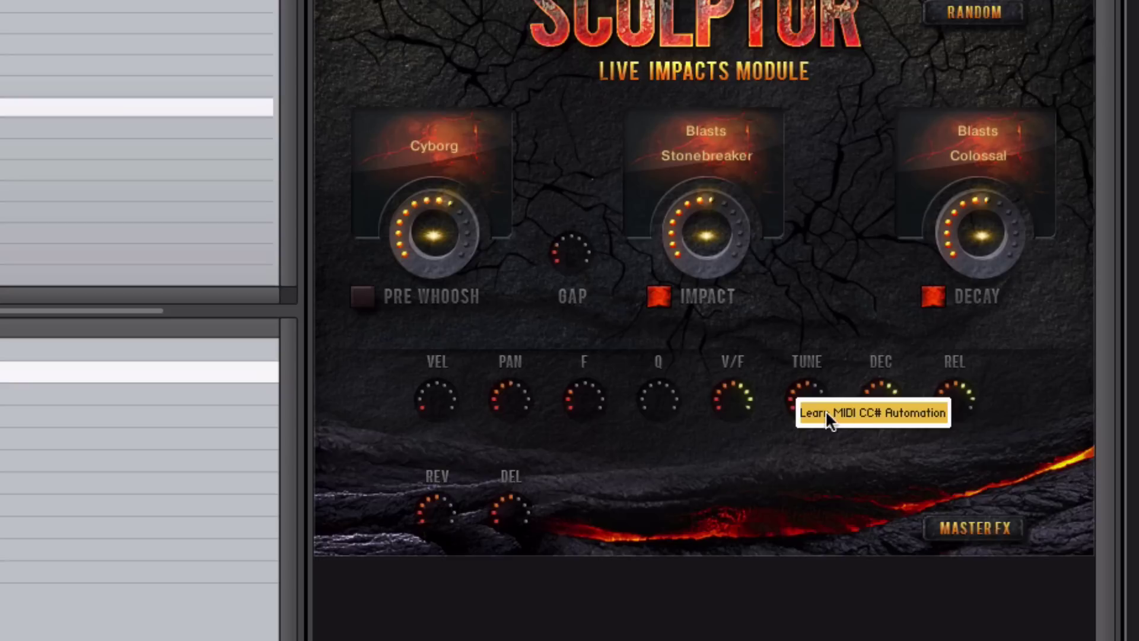
Dismiss the Learn MIDI CC# Automation popup and turn the TUNE amount up.
{"action": "left_click", "coordinate": [861, 412]}
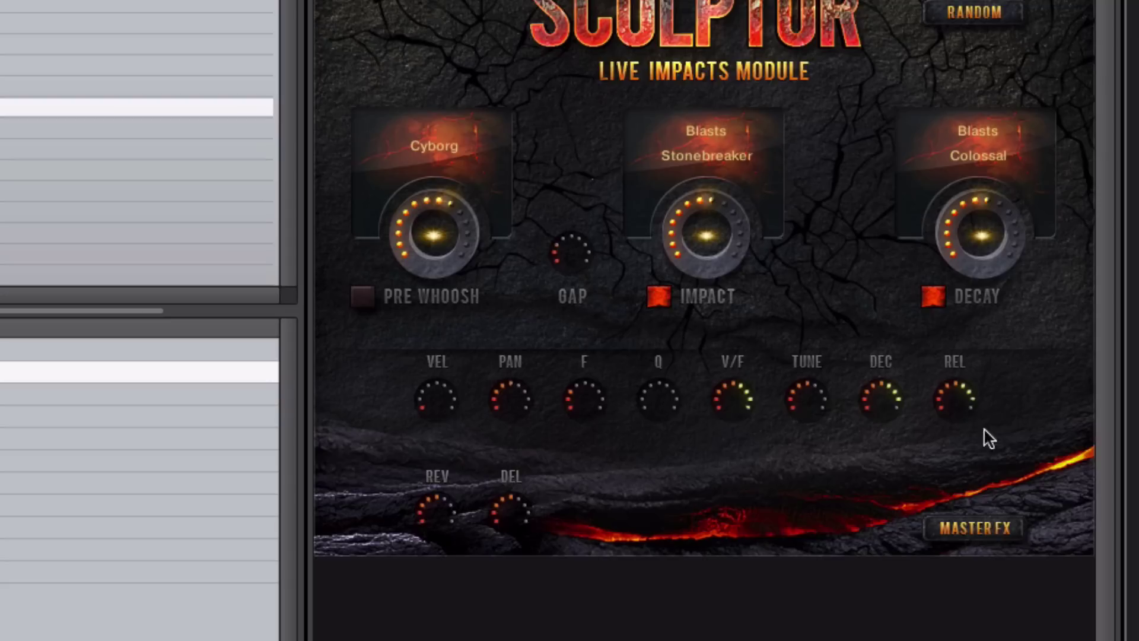
{"action": "left_click_drag", "start_coordinate": [820, 408], "coordinate": [819, 364]}
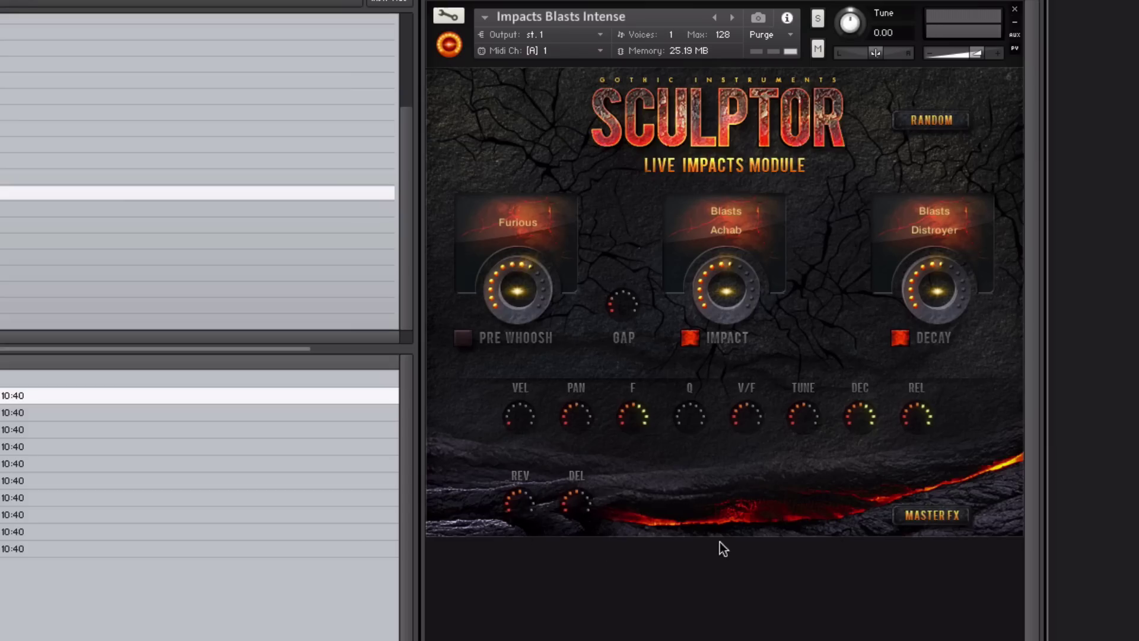
On the Master FX page, toggle Drive and Comp off and back on, and pick another filter mode.
{"action": "left_click", "coordinate": [941, 518]}
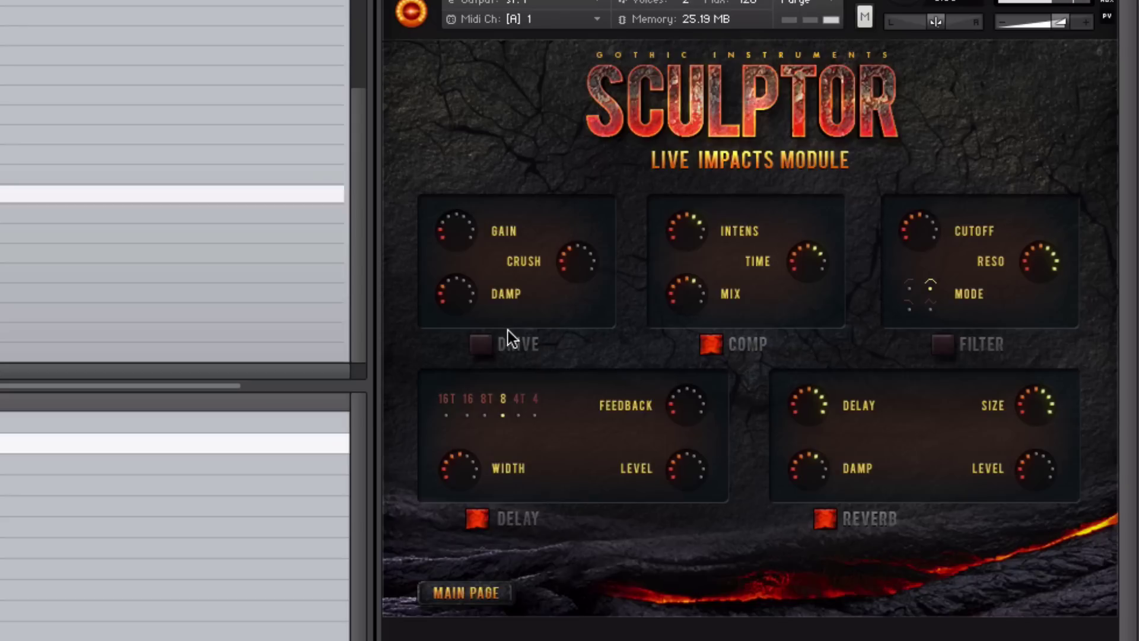
{"action": "left_click", "coordinate": [481, 344]}
{"action": "left_click", "coordinate": [481, 345]}
{"action": "left_click", "coordinate": [710, 345]}
{"action": "left_click", "coordinate": [709, 346]}
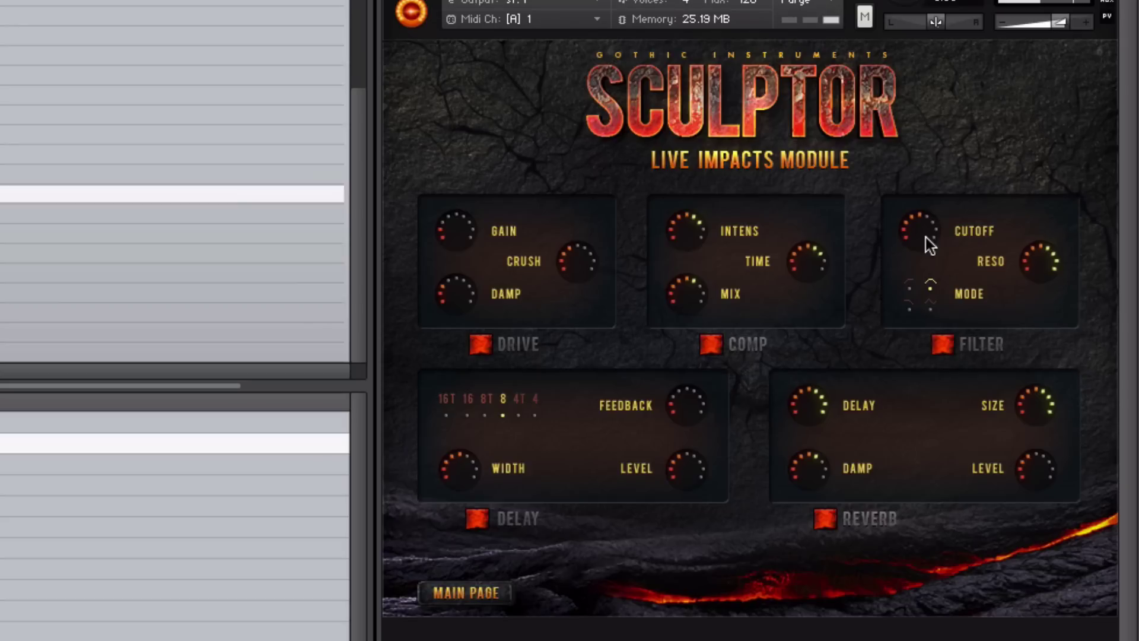
{"action": "left_click", "coordinate": [926, 287]}
{"action": "left_click", "coordinate": [927, 289]}
{"action": "left_click", "coordinate": [929, 291]}
Nudge the cutoff, switch the filter off, raise the delay level and shrink the reverb size.
{"action": "mouse_move", "coordinate": [924, 240]}
{"action": "left_mouse_down"}
{"action": "mouse_move", "coordinate": [925, 224]}
{"action": "mouse_move", "coordinate": [924, 236]}
{"action": "left_mouse_up"}
{"action": "left_click", "coordinate": [940, 341]}
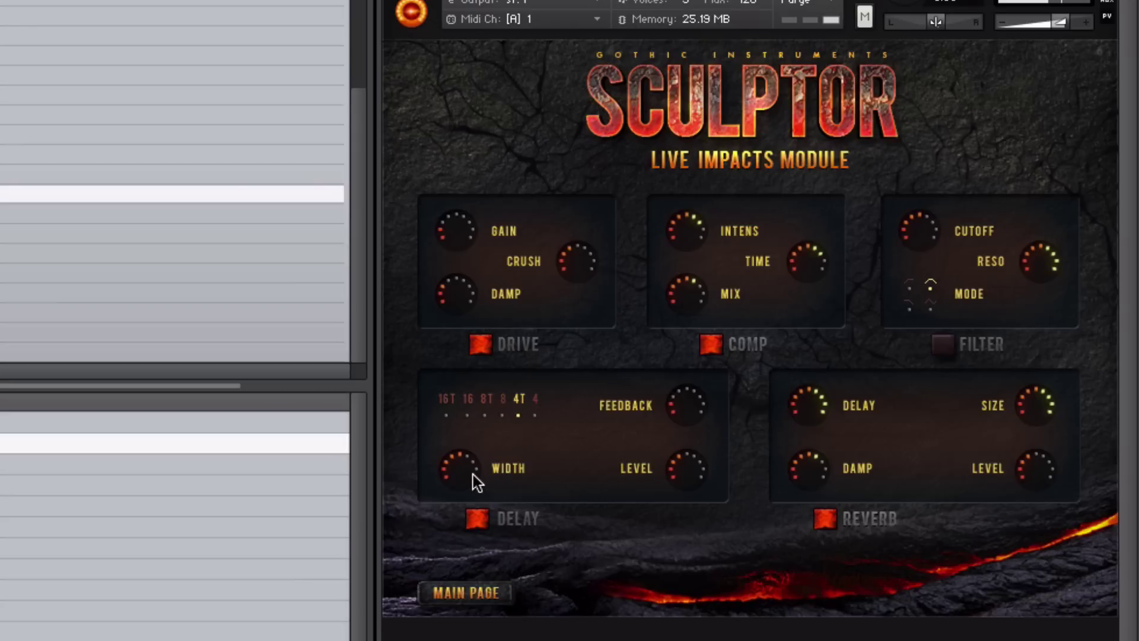
{"action": "left_click_drag", "start_coordinate": [692, 466], "coordinate": [699, 391]}
{"action": "left_click_drag", "start_coordinate": [1044, 417], "coordinate": [1042, 468]}
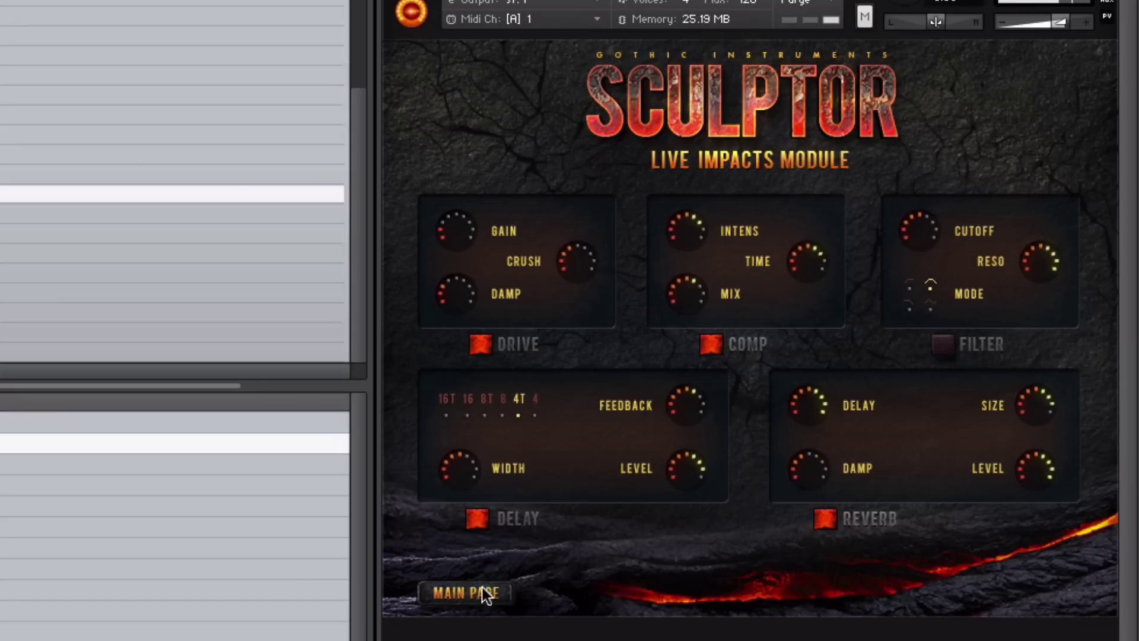
Back on the main page, raise the reverb send level and randomize the element sounds several times.
{"action": "left_click", "coordinate": [466, 593]}
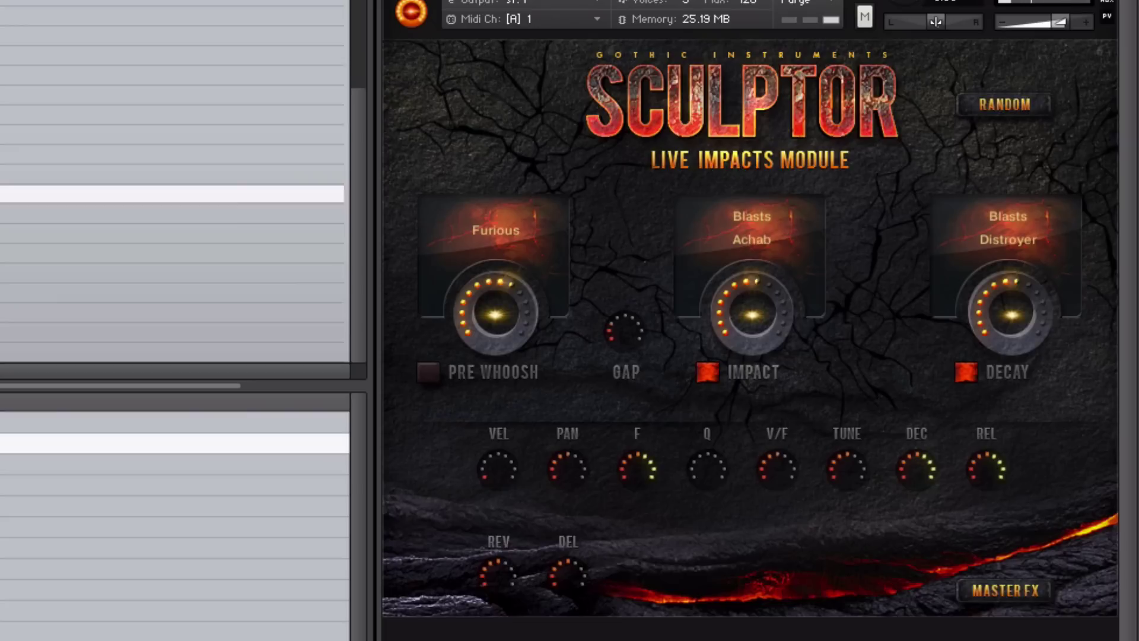
{"action": "left_click_drag", "start_coordinate": [500, 550], "coordinate": [484, 572]}
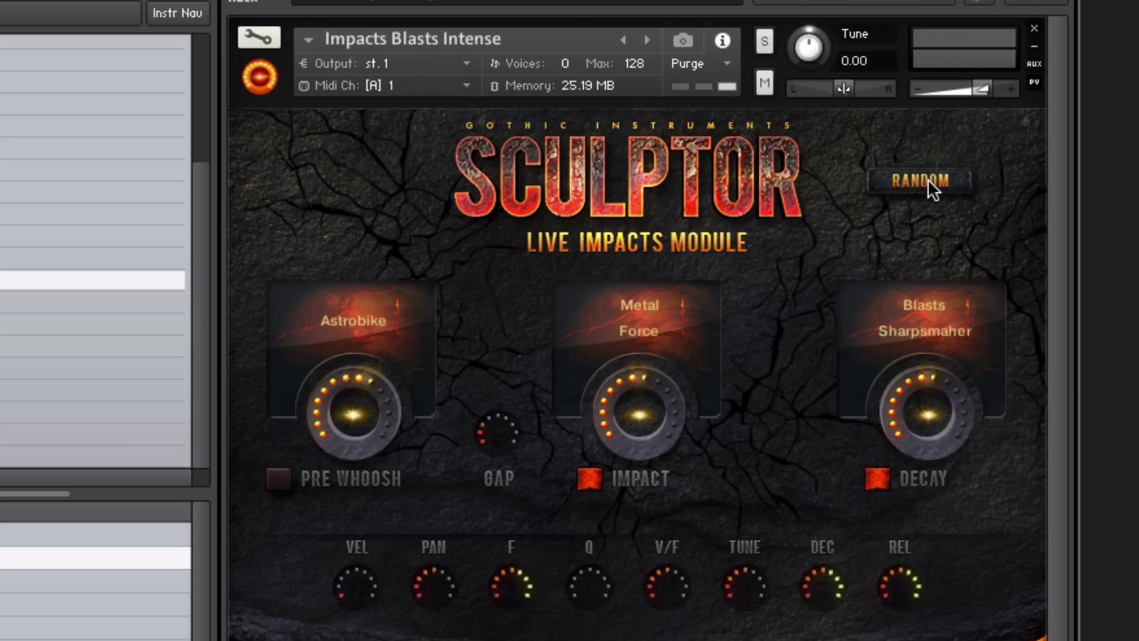
{"action": "left_click", "coordinate": [927, 179]}
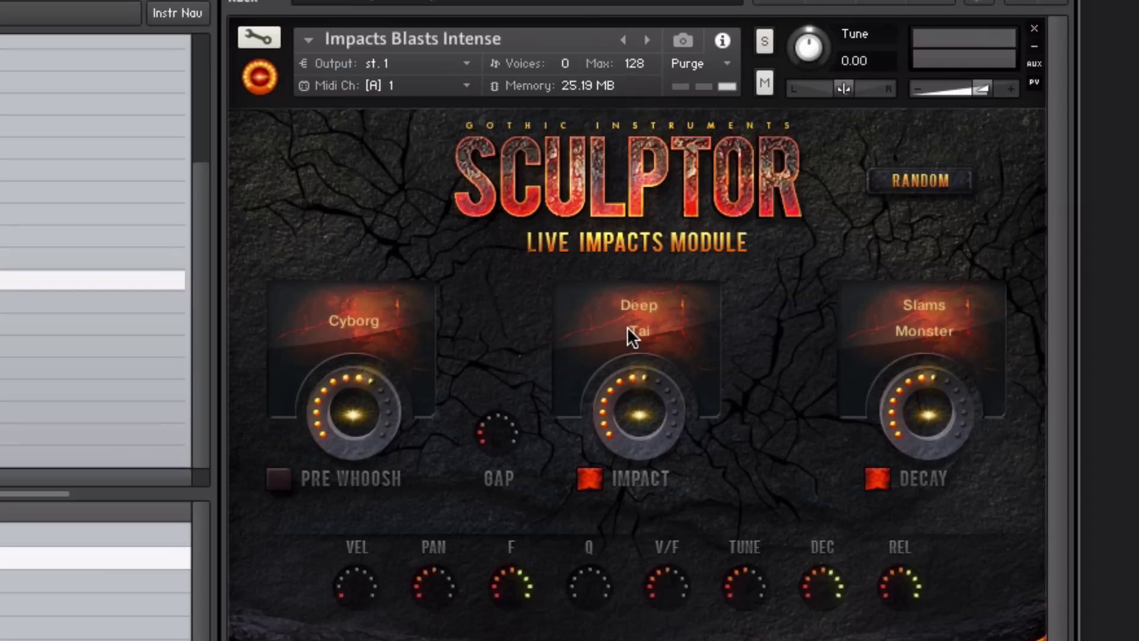
{"action": "left_click", "coordinate": [940, 181]}
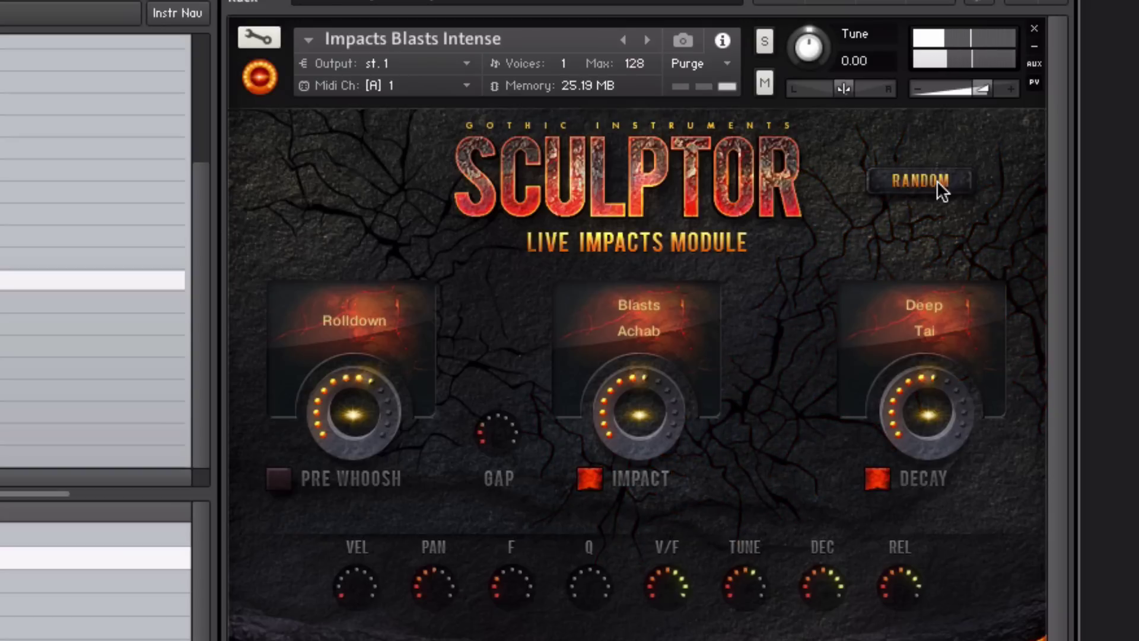
{"action": "left_click", "coordinate": [938, 180]}
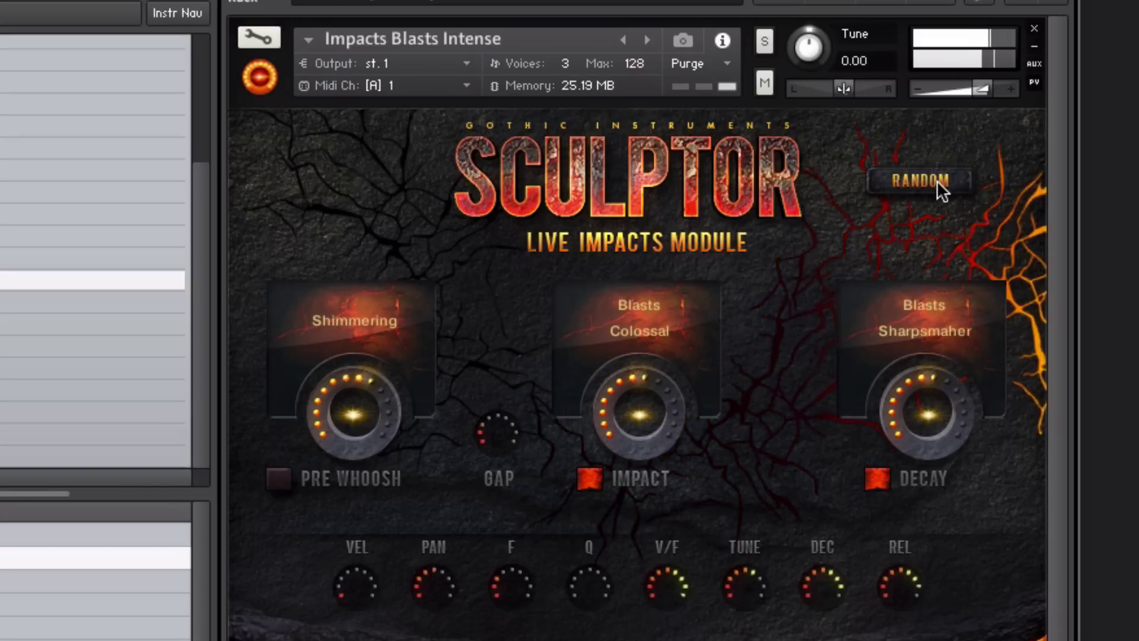
{"action": "left_click", "coordinate": [938, 182]}
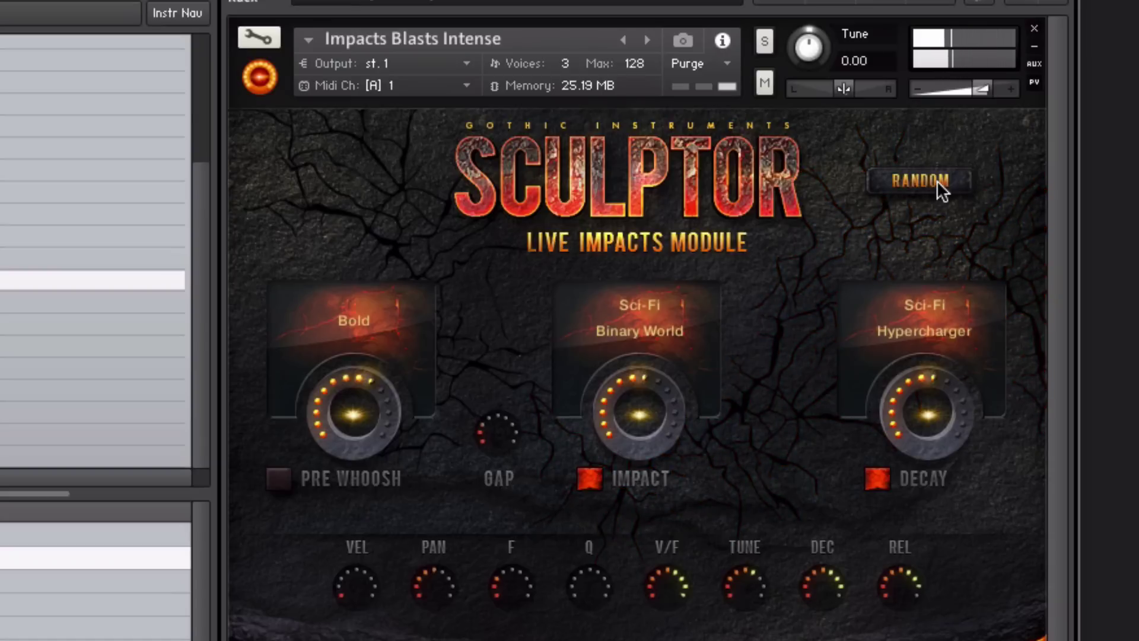
{"action": "left_click", "coordinate": [938, 180]}
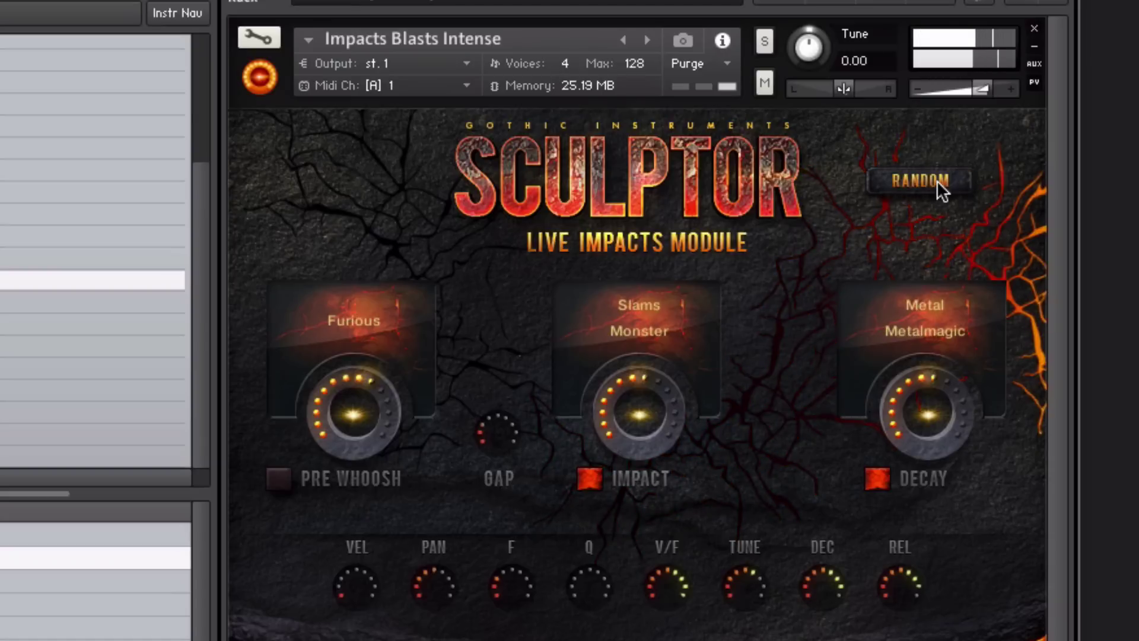
Enable Pre Whoosh and re-roll until Dragonfly, Sci-Fi Microwaves and Metal Giant Press come up.
{"action": "left_click", "coordinate": [278, 480]}
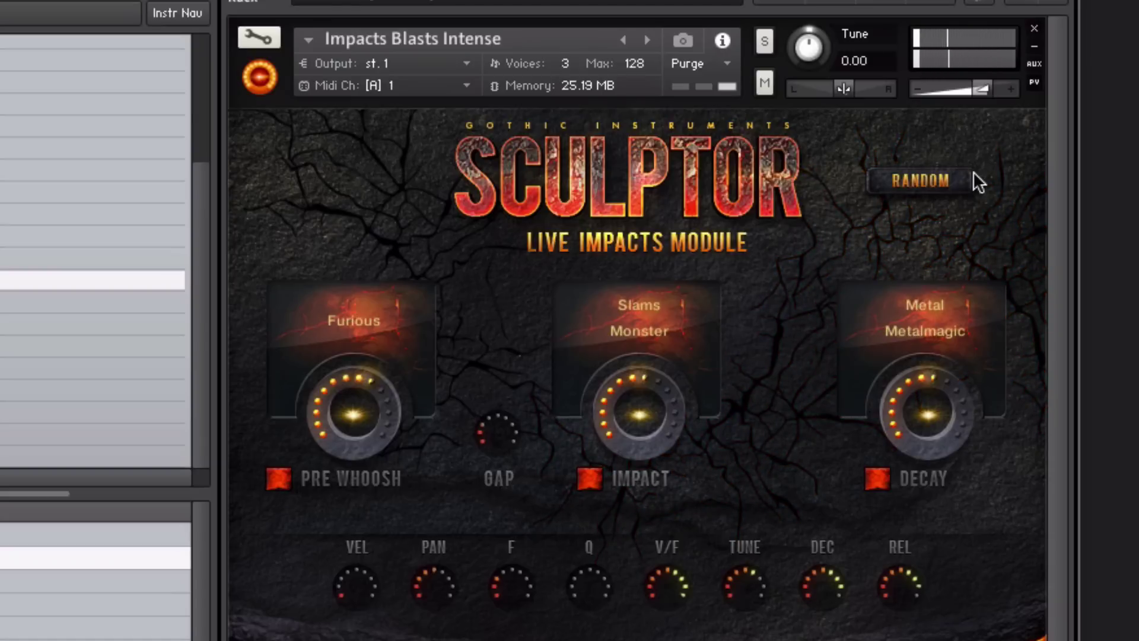
{"action": "left_click", "coordinate": [923, 186]}
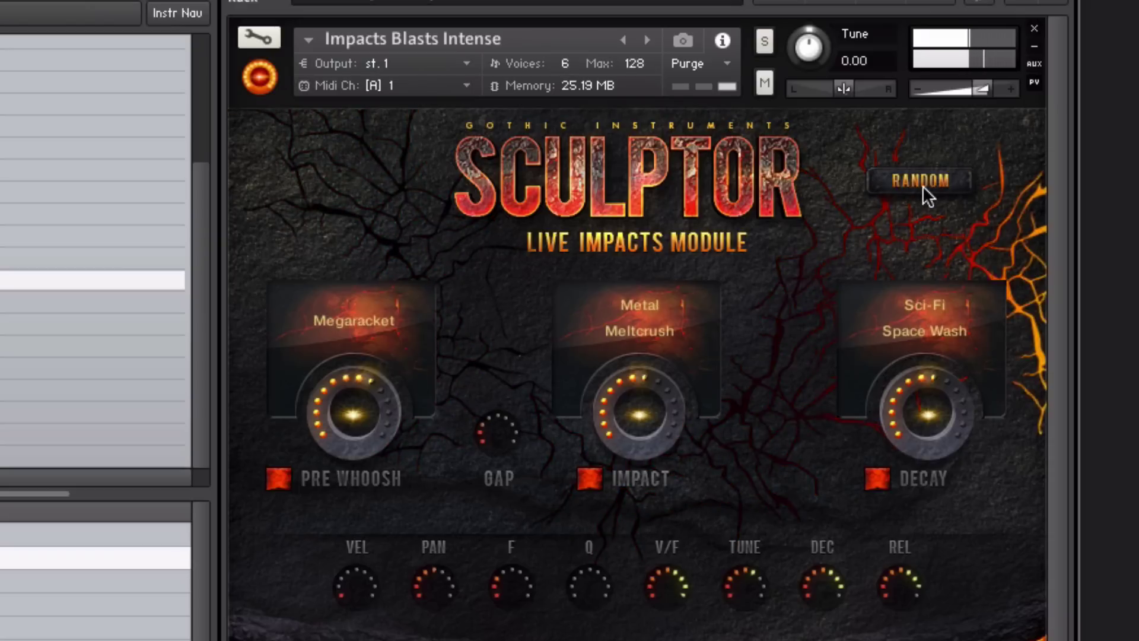
{"action": "left_click", "coordinate": [923, 185]}
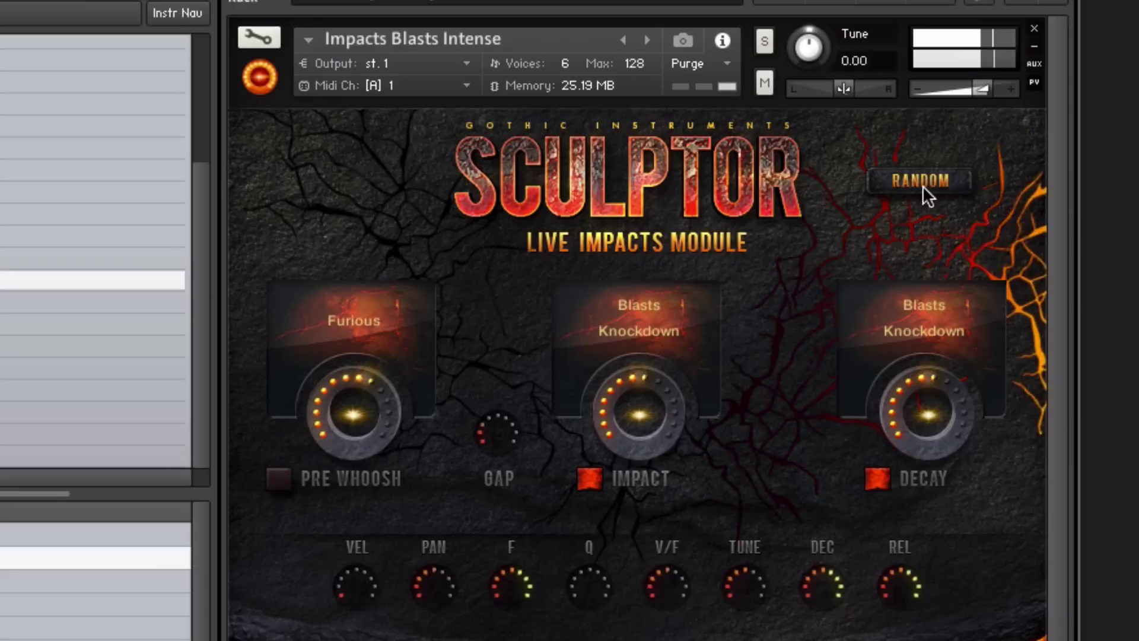
{"action": "left_click", "coordinate": [923, 185]}
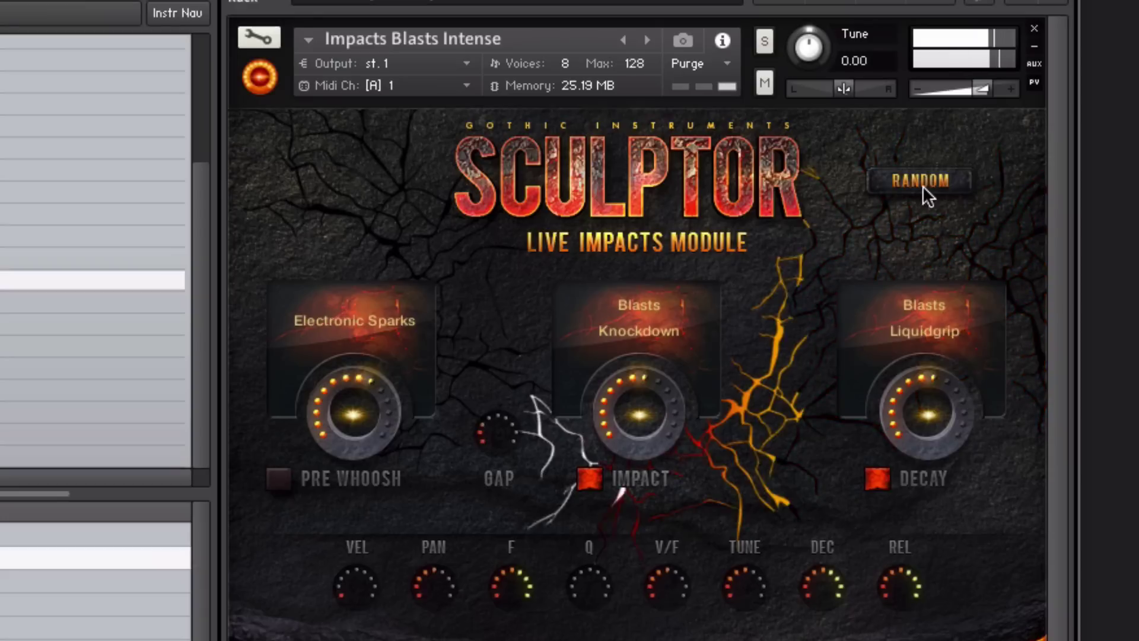
{"action": "left_click", "coordinate": [285, 481]}
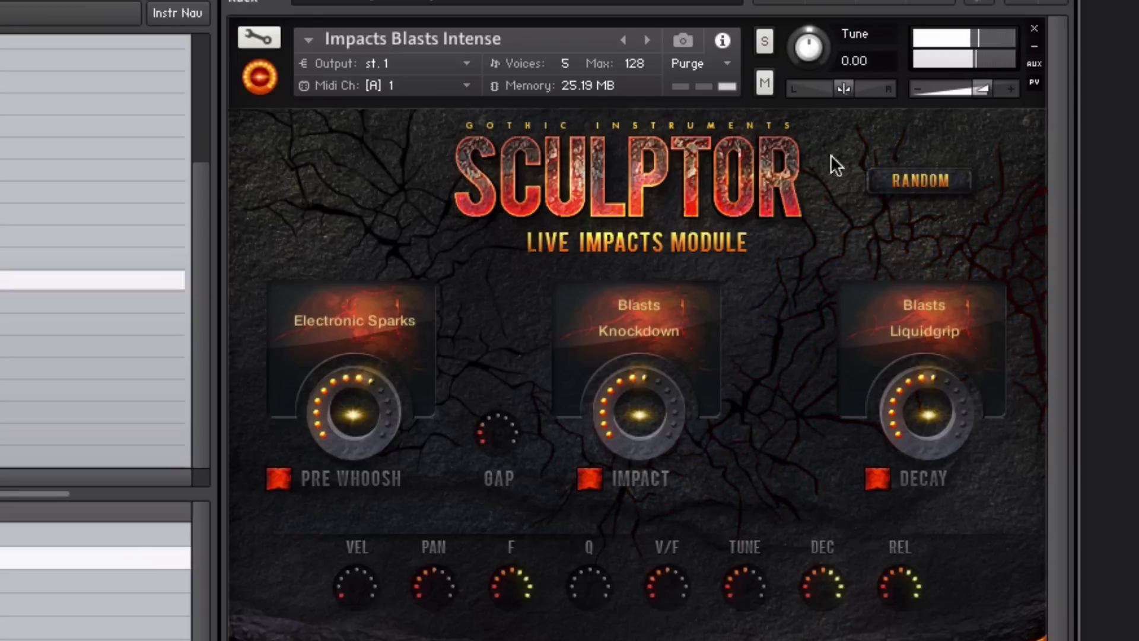
{"action": "left_click", "coordinate": [914, 183]}
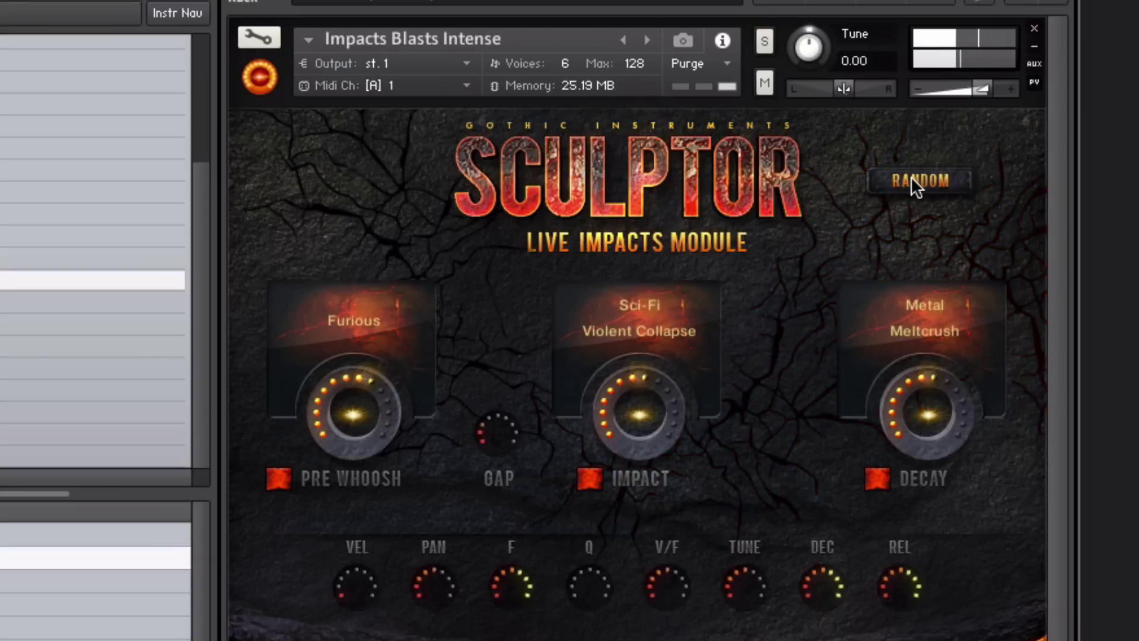
{"action": "left_click", "coordinate": [914, 183]}
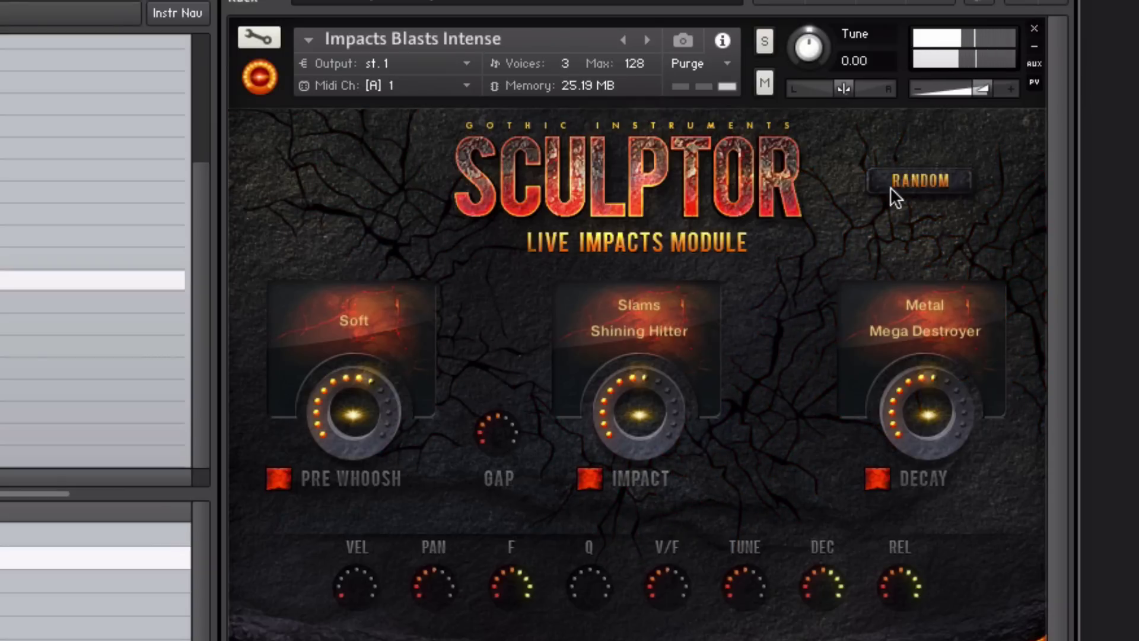
{"action": "left_click", "coordinate": [908, 180]}
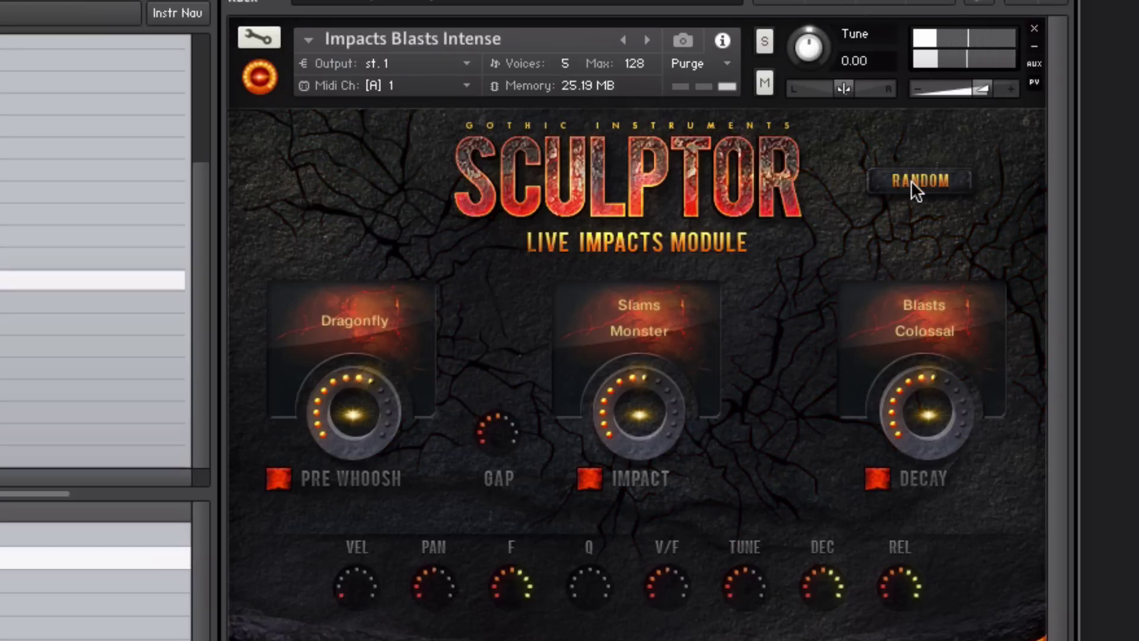
{"action": "left_click", "coordinate": [910, 180]}
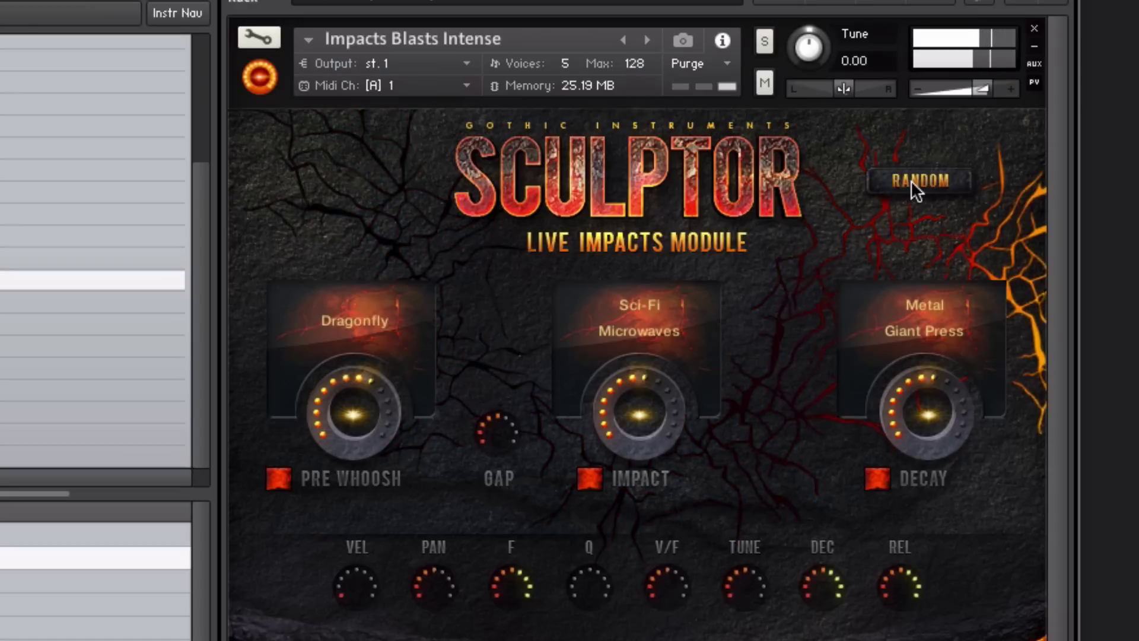